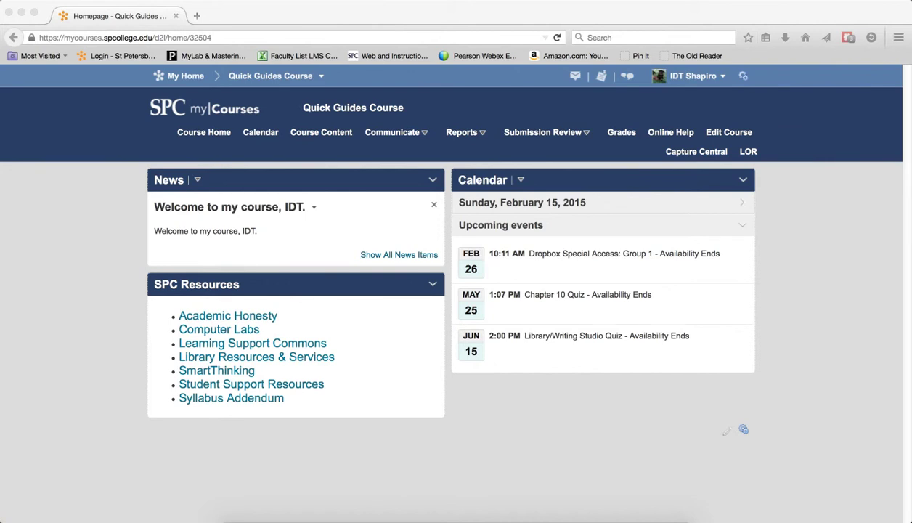
# Open the Lesson 1 Persuasion/Argument Discussion Forum topic from the course's discussions list.
pyautogui.click(530, 137)
pyautogui.click(520, 156)
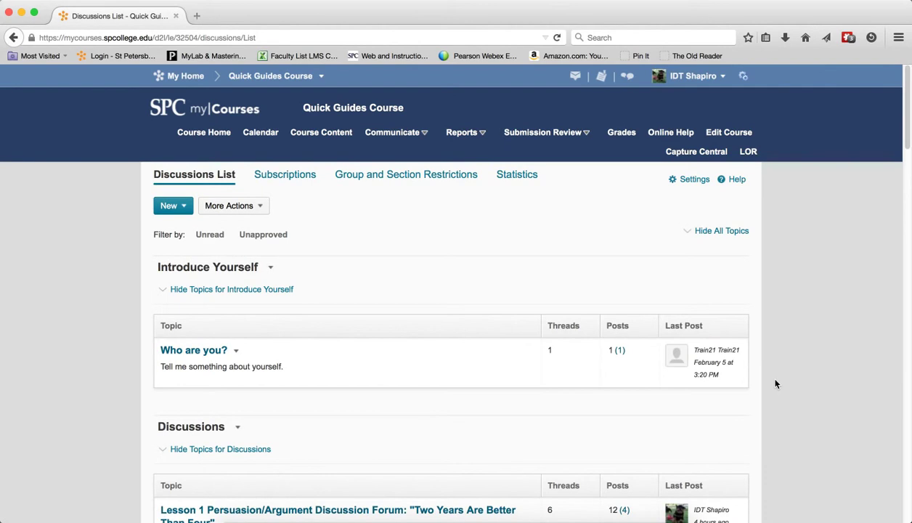
pyautogui.scroll(-5, 773, 382)
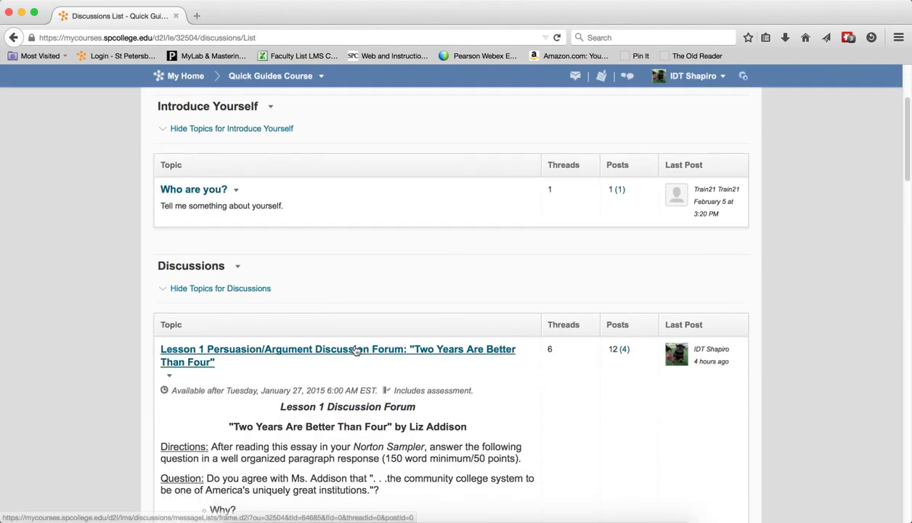
pyautogui.click(356, 350)
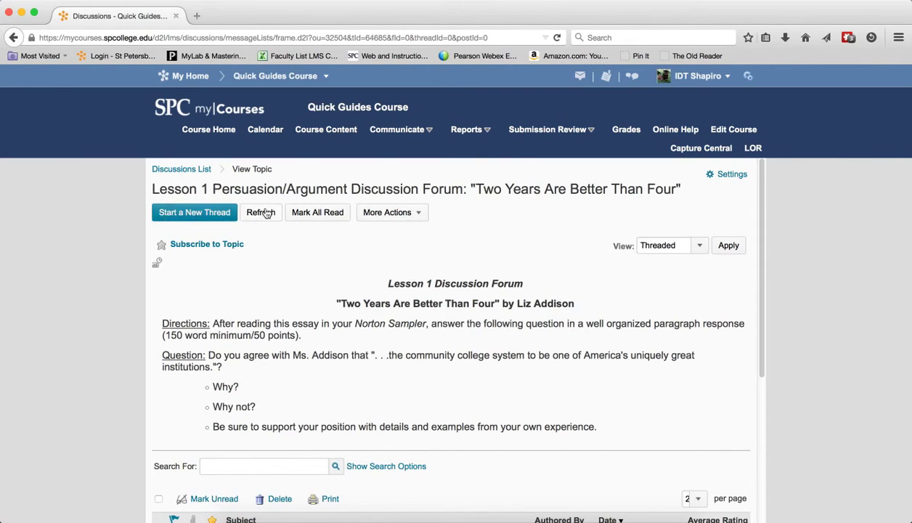
# Post a new thread in the topic with the subject "Hello" and the message "Hello".
pyautogui.click(194, 213)
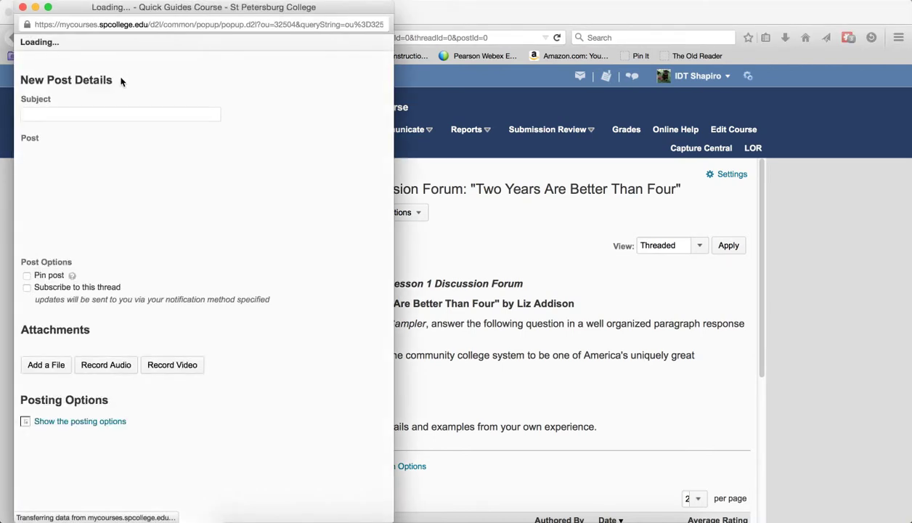
pyautogui.write('Hello')
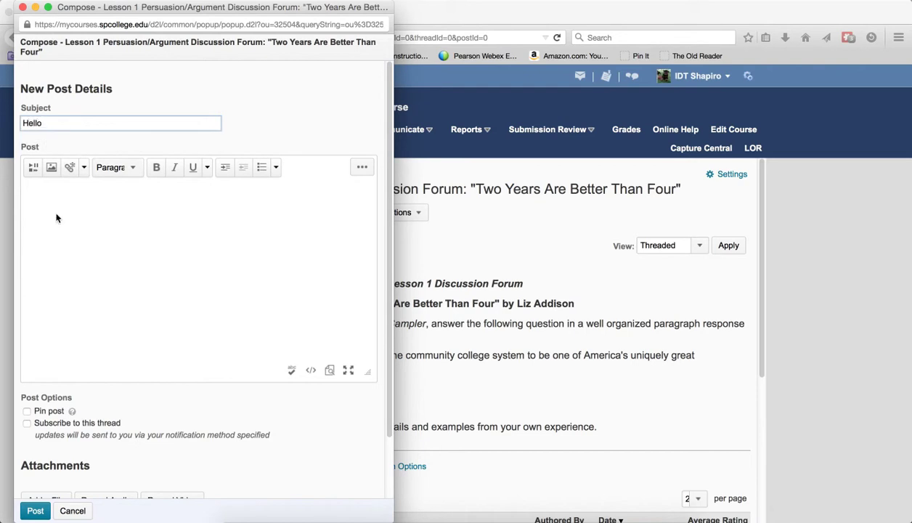
pyautogui.click(57, 218)
pyautogui.write('Hello')
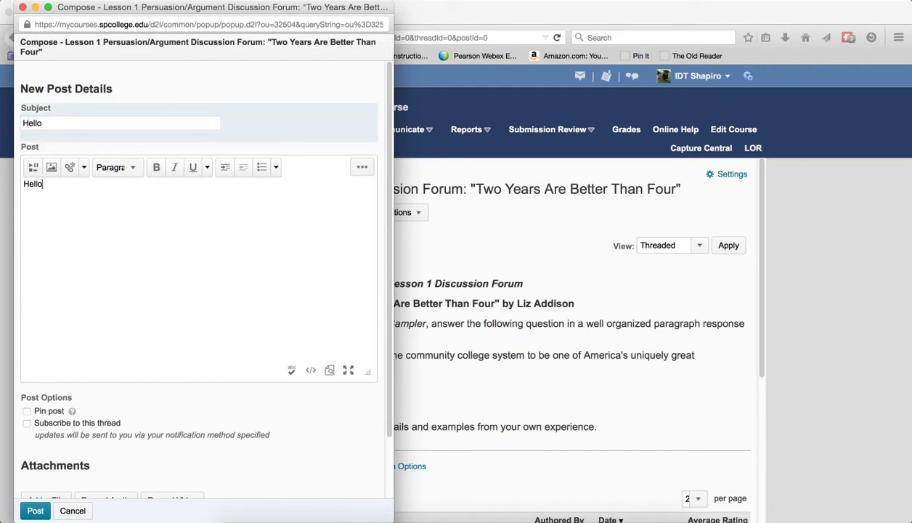
pyautogui.scroll(-1, 104, 278)
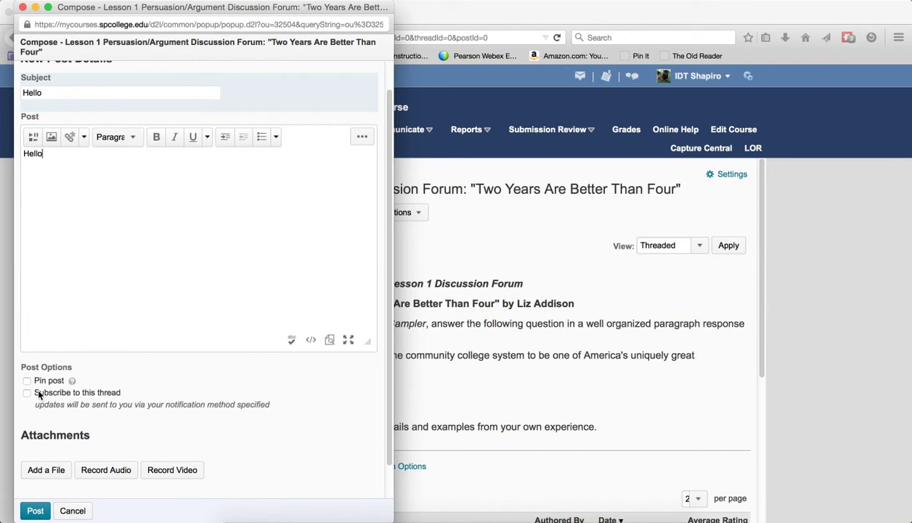
pyautogui.click(35, 510)
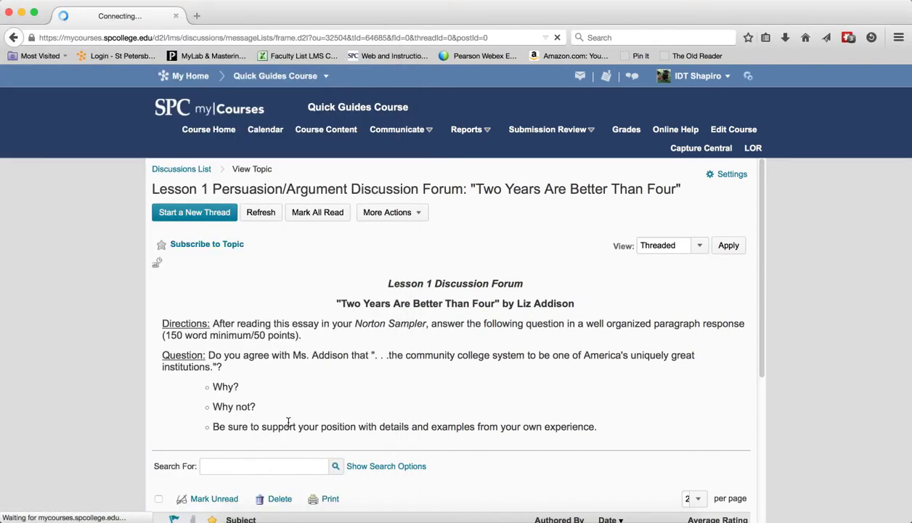
pyautogui.scroll(-3, 428, 385)
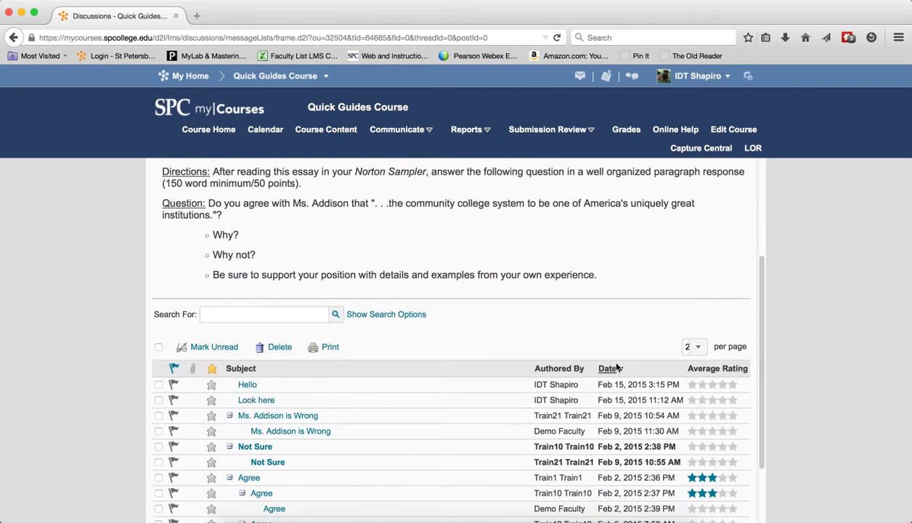
pyautogui.scroll(3, 616, 368)
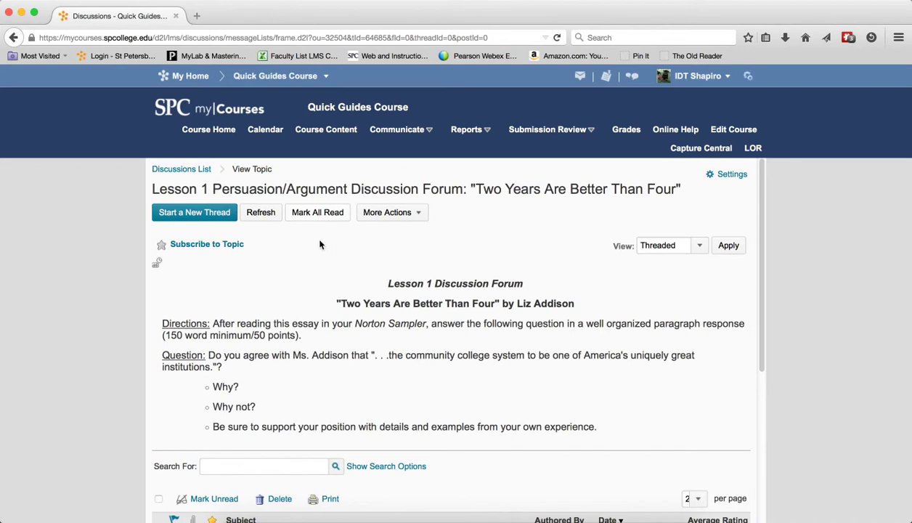
# Mark all posts in the Lesson 1 discussion topic as read.
pyautogui.scroll(-5, 318, 269)
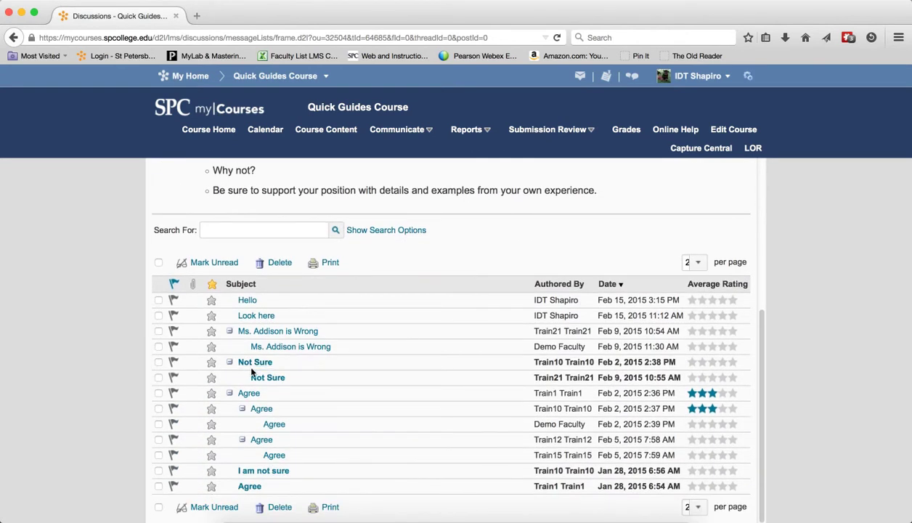
pyautogui.scroll(5, 319, 345)
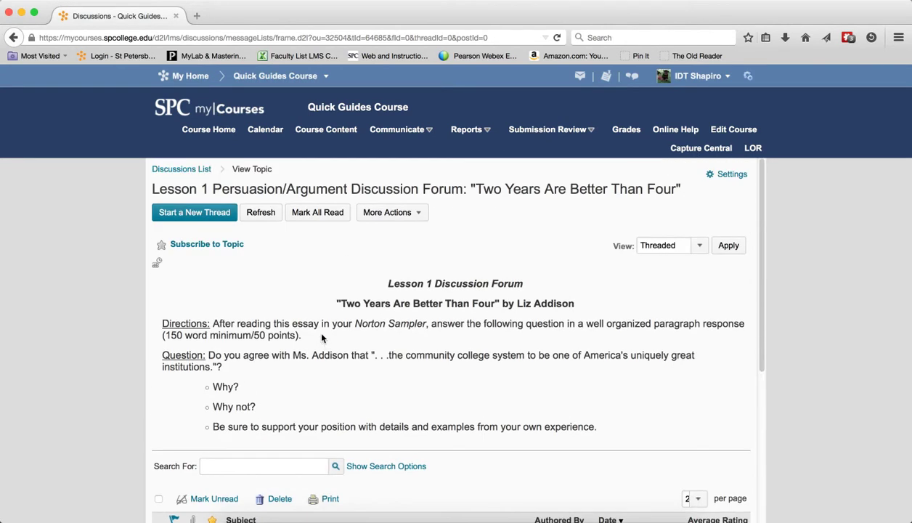
pyautogui.click(316, 211)
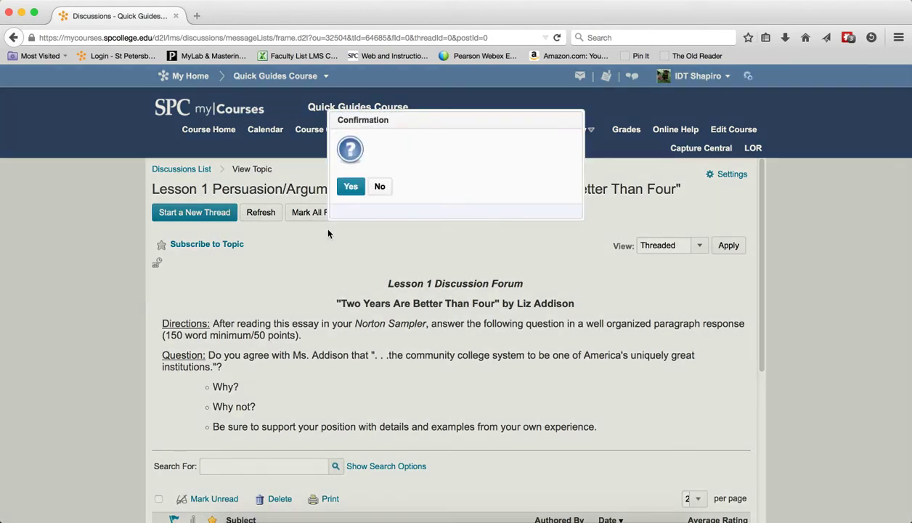
pyautogui.click(351, 188)
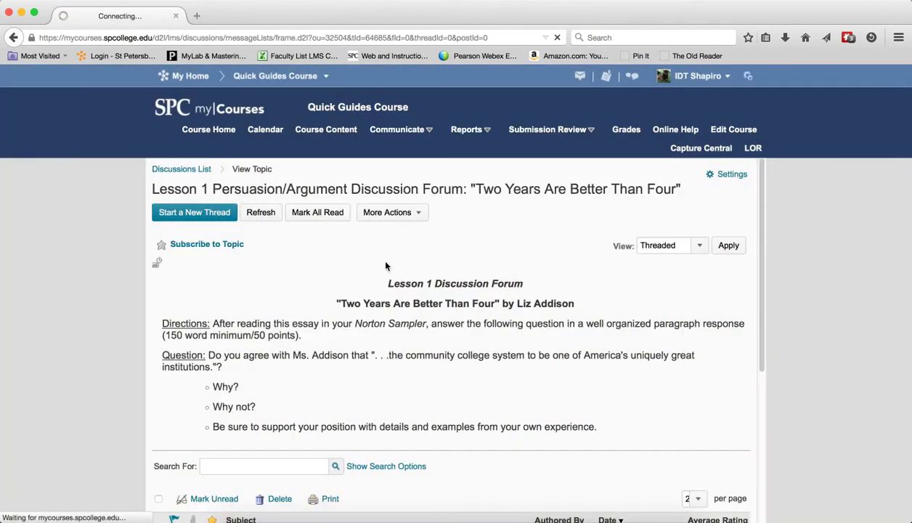
pyautogui.scroll(-5, 424, 299)
pyautogui.scroll(5, 423, 299)
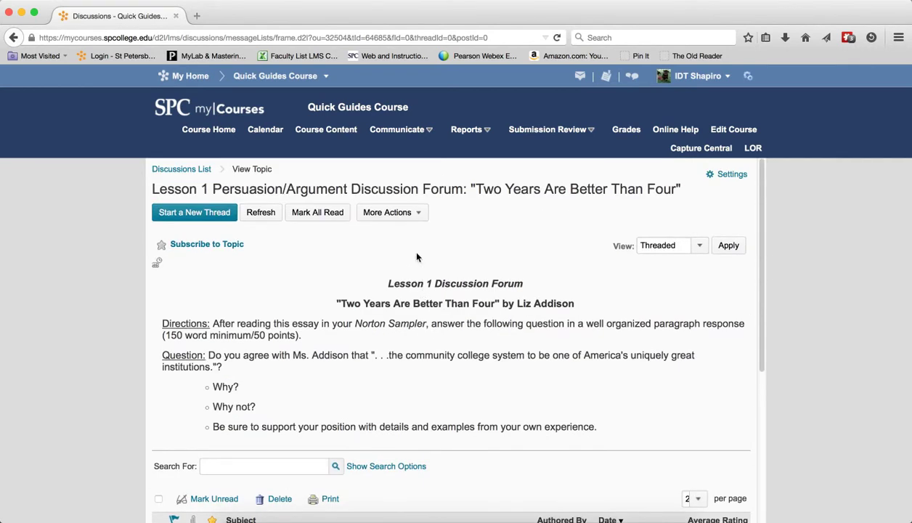
# Hide the search bar above the topic's posts and show it again.
pyautogui.click(418, 212)
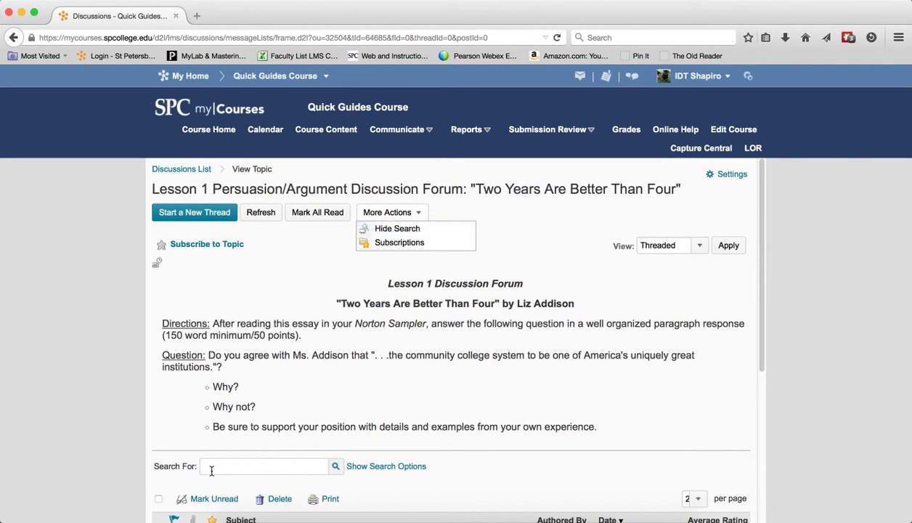
pyautogui.click(416, 241)
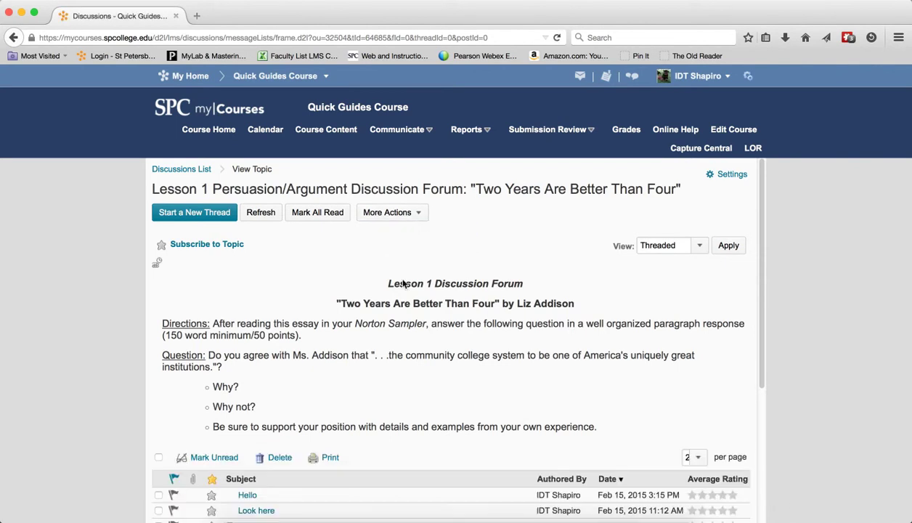
pyautogui.click(406, 213)
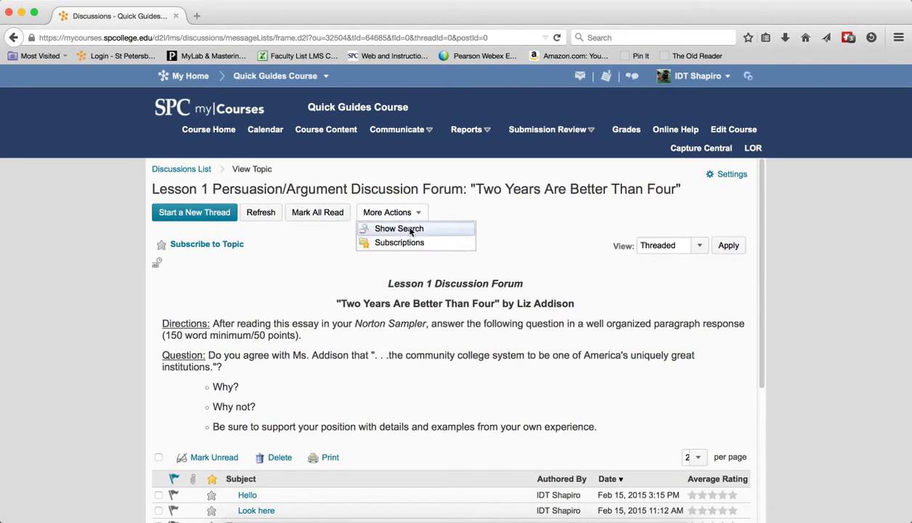
pyautogui.click(413, 230)
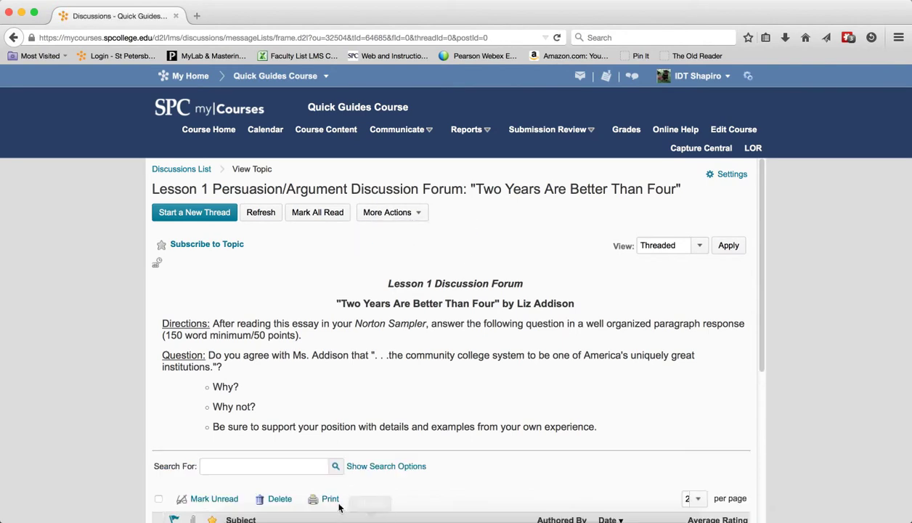
pyautogui.click(417, 212)
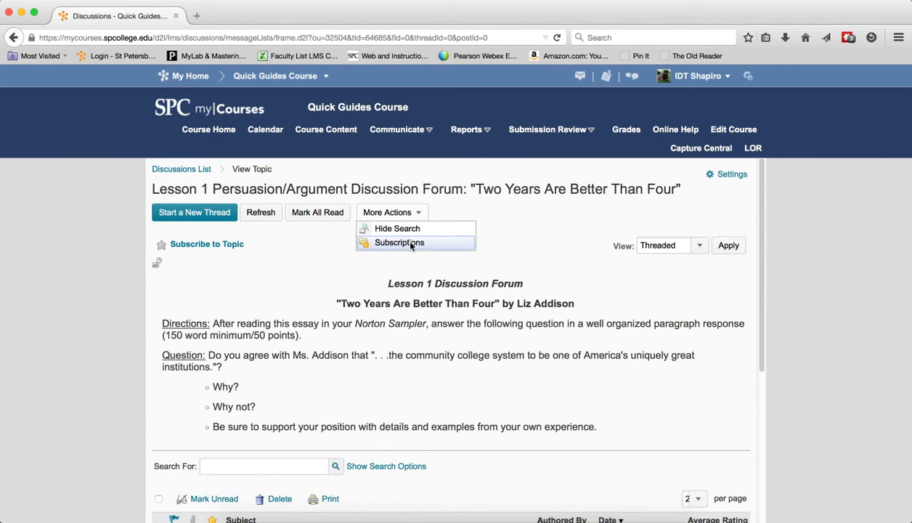
pyautogui.click(527, 243)
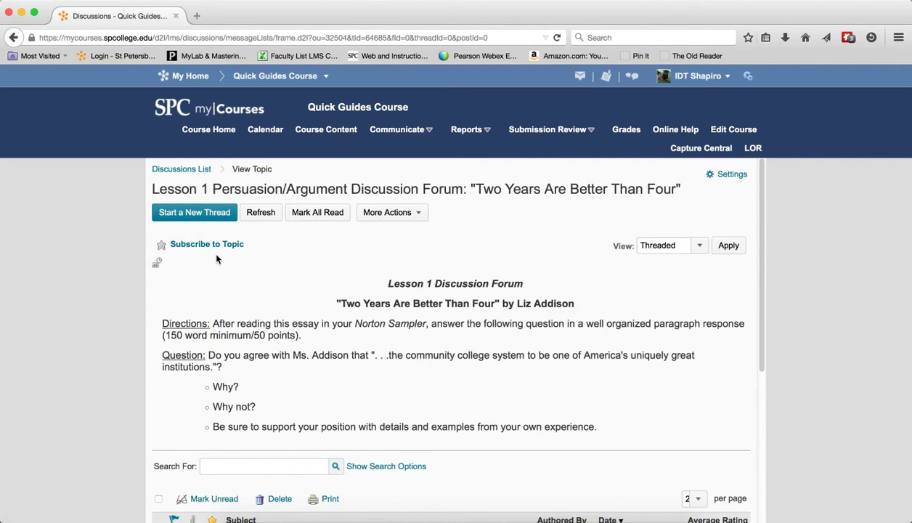
pyautogui.click(700, 245)
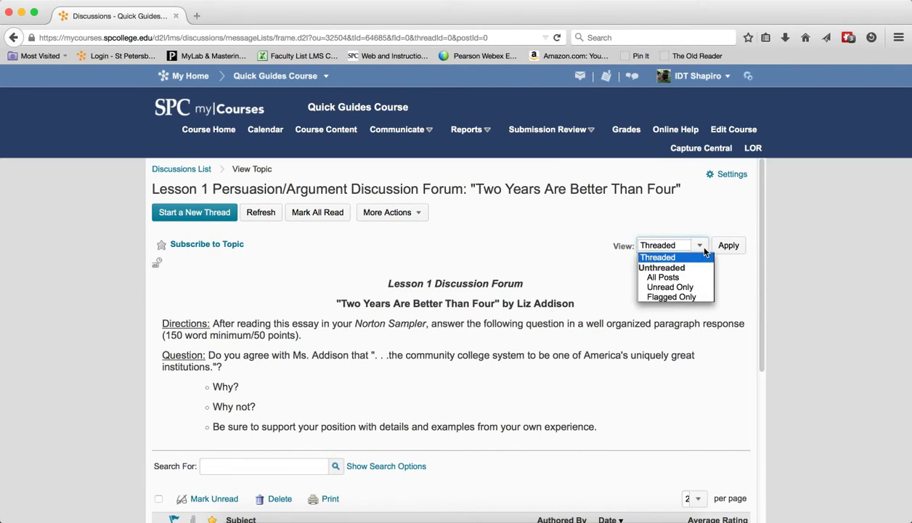
pyautogui.click(702, 248)
# Reply to the "Hello" post with the message "Reply", keeping its subject, and close the post window.
pyautogui.scroll(-4, 678, 284)
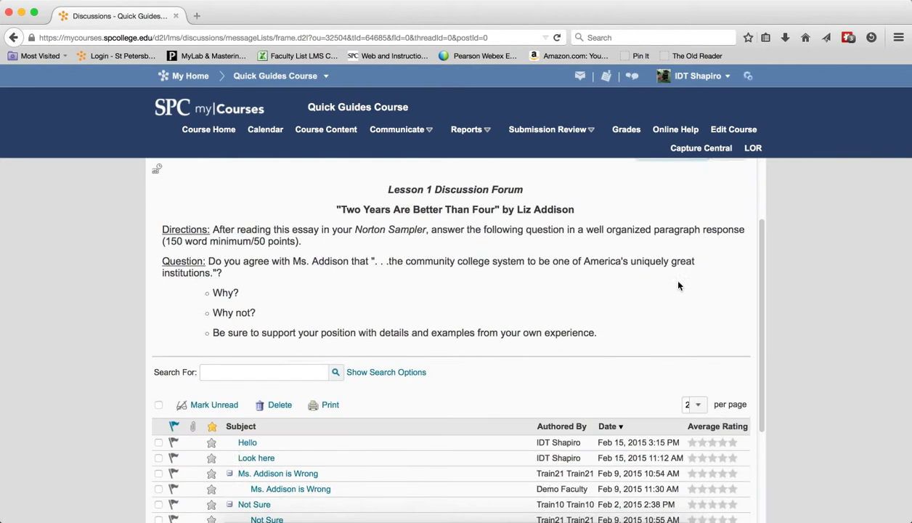
pyautogui.scroll(-1, 678, 285)
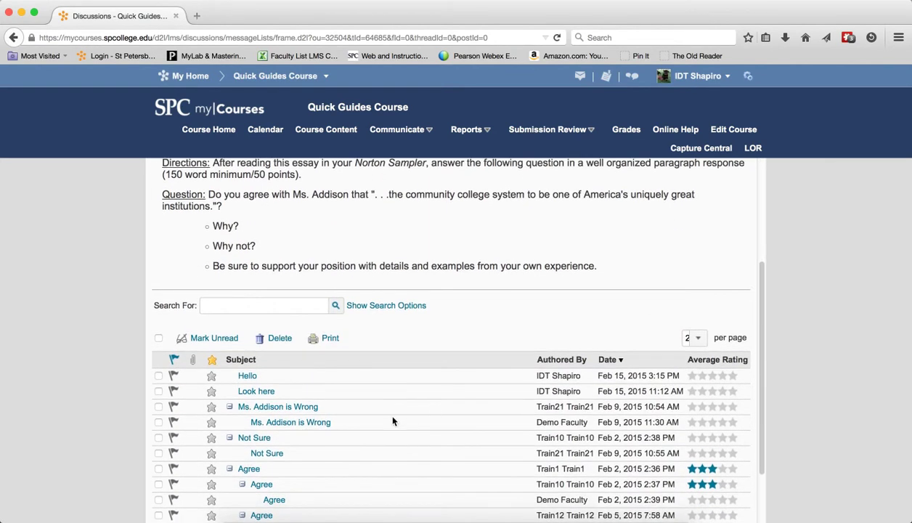
pyautogui.click(248, 376)
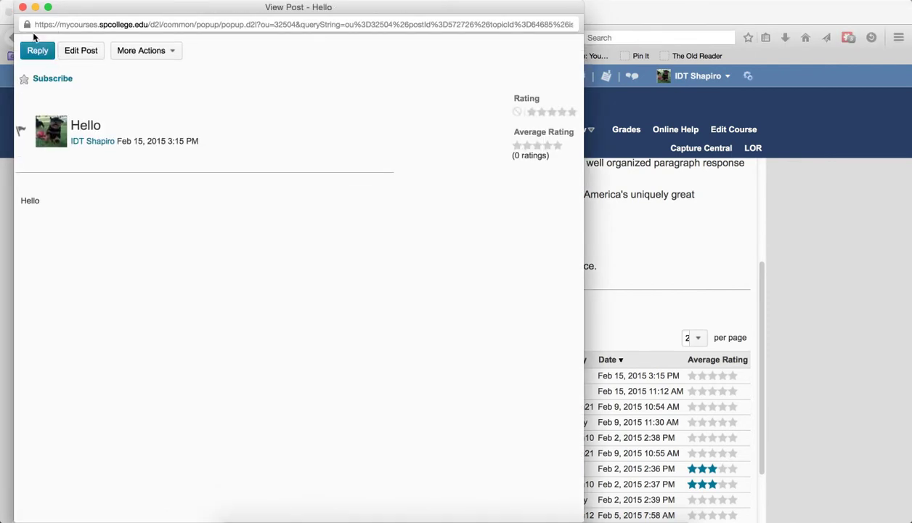
pyautogui.click(38, 49)
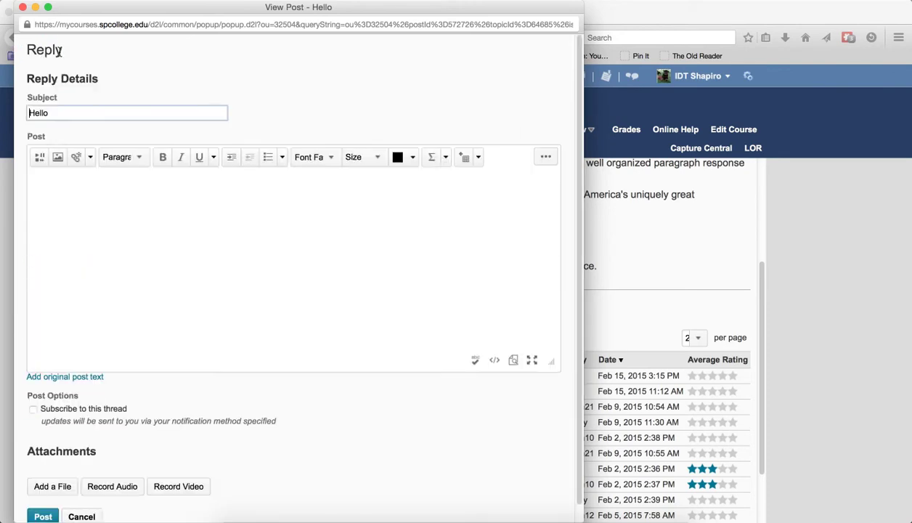
pyautogui.click(42, 186)
pyautogui.write('Reply')
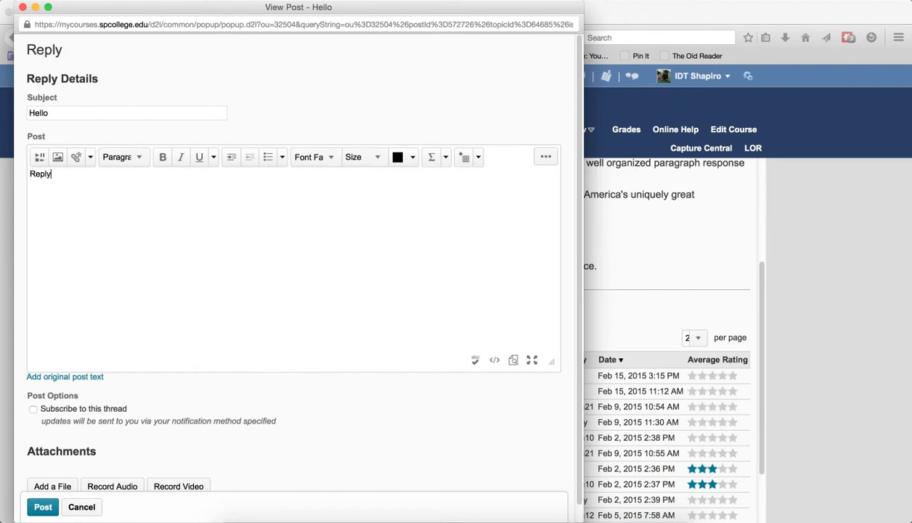
pyautogui.click(43, 508)
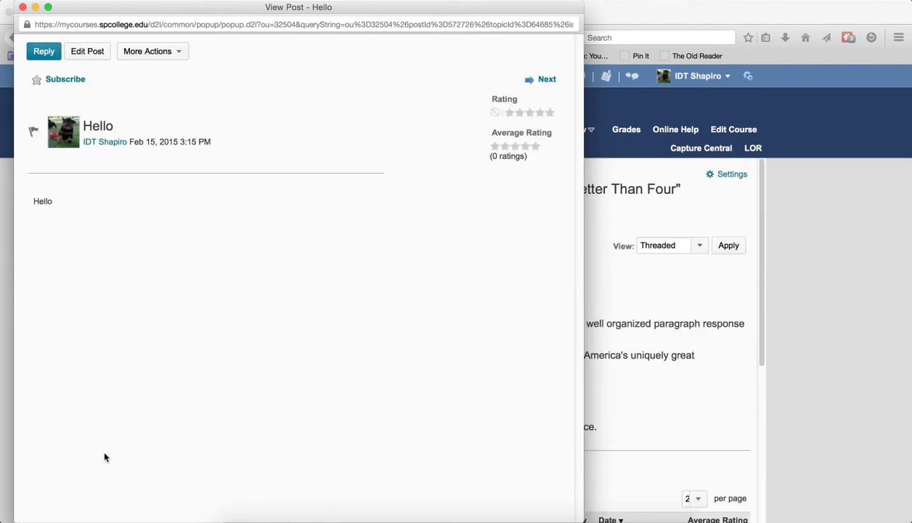
pyautogui.click(23, 7)
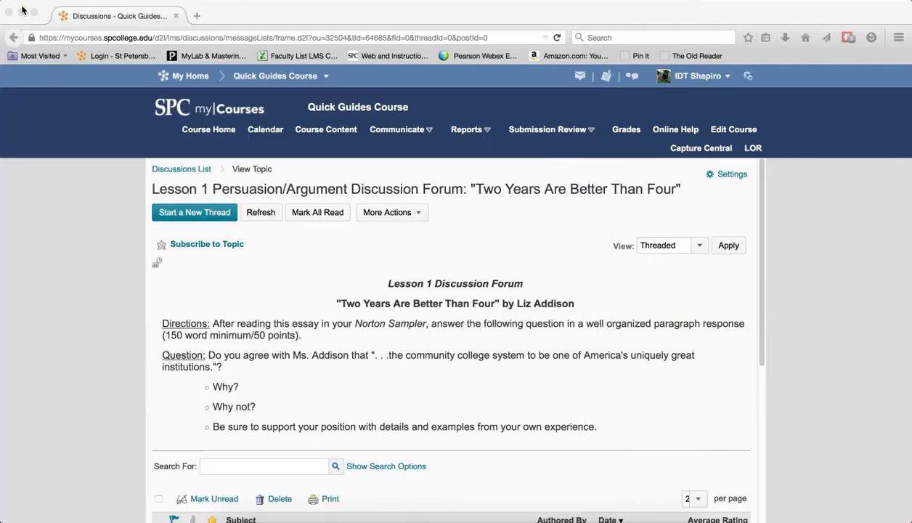
pyautogui.scroll(-4, 265, 225)
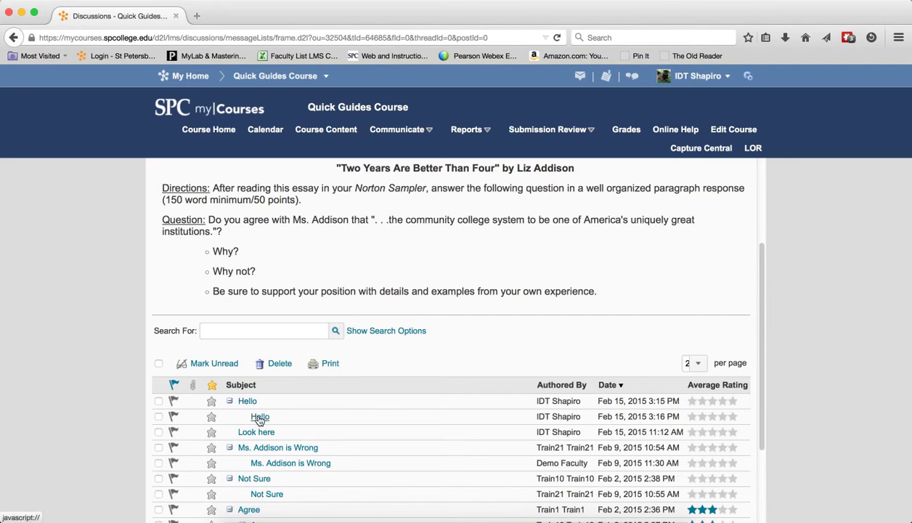
pyautogui.scroll(4, 448, 406)
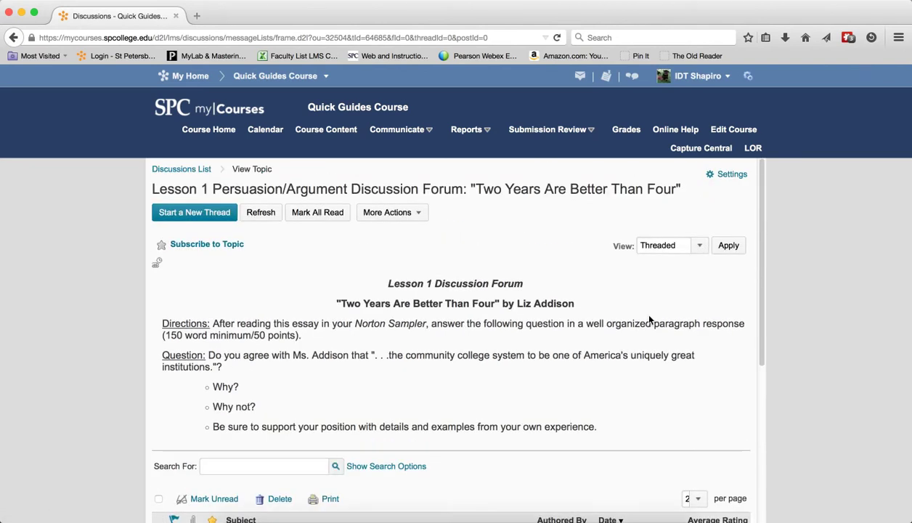
# Apply the unthreaded All Posts view to the topic's post list.
pyautogui.click(691, 245)
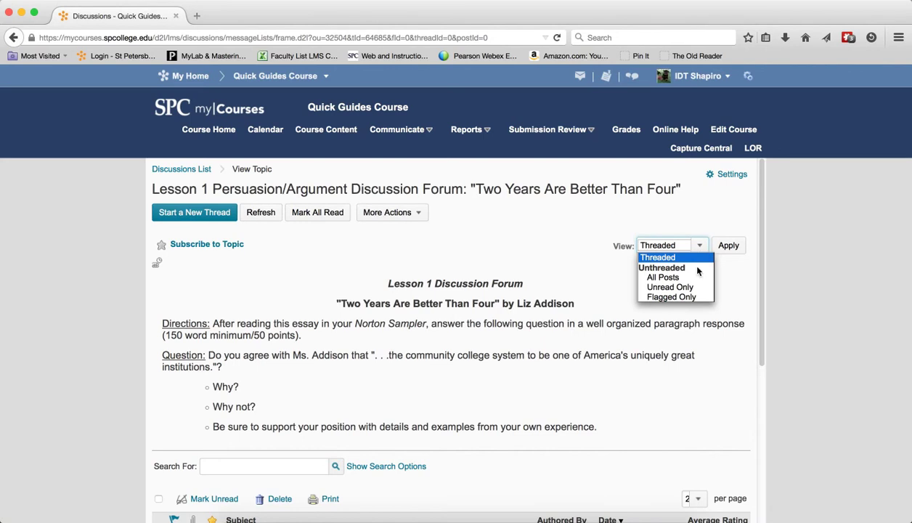
pyautogui.click(686, 277)
pyautogui.click(723, 248)
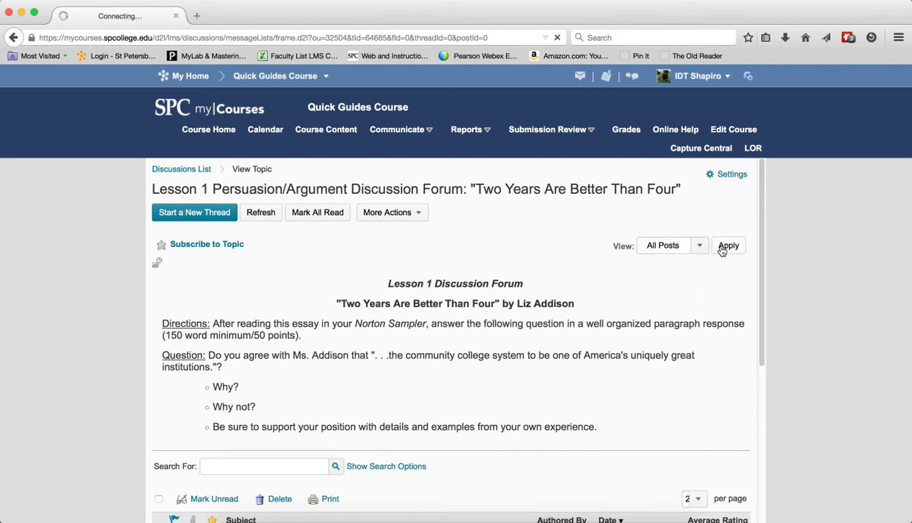
pyautogui.scroll(-5, 646, 376)
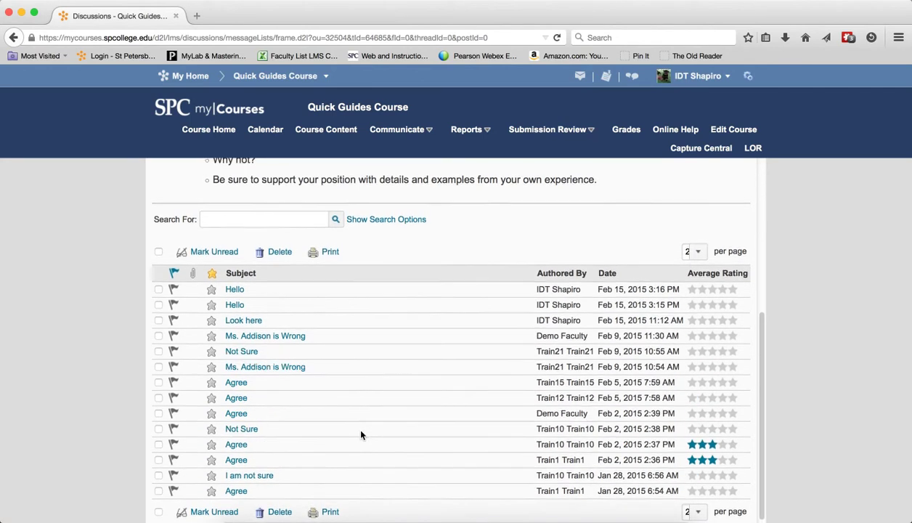
# Select all posts in the topic's list and mark them as unread.
pyautogui.scroll(5, 360, 434)
pyautogui.click(699, 232)
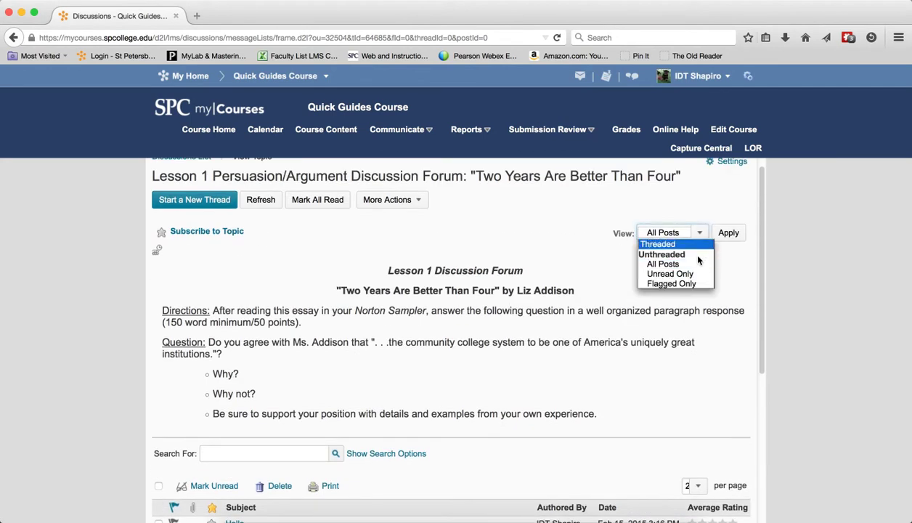
pyautogui.click(590, 315)
pyautogui.scroll(-5, 475, 451)
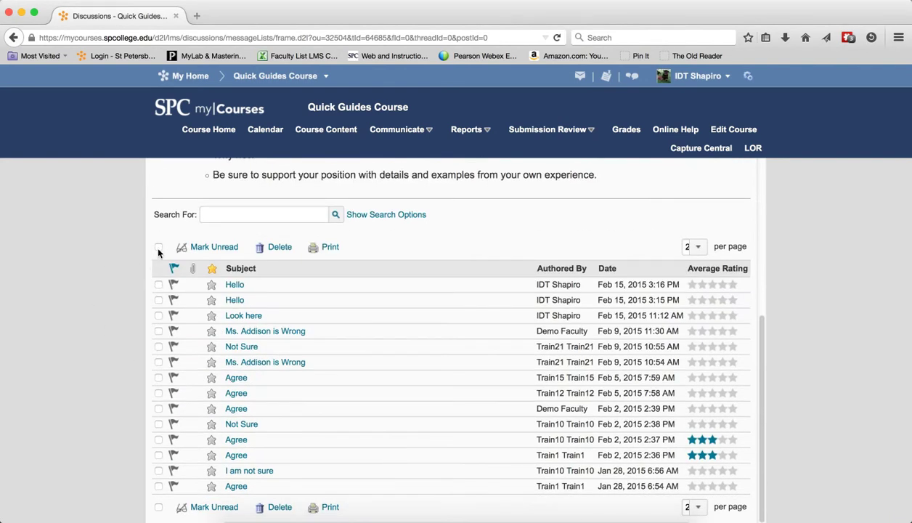
pyautogui.click(158, 248)
pyautogui.click(214, 247)
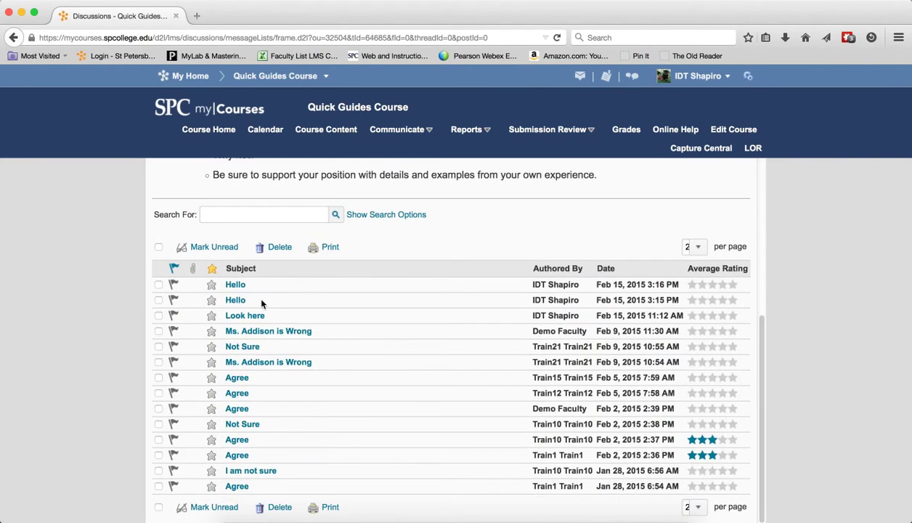
# Open and close the newest "Hello" post, and apply the unthreaded Unread Only view to the topic.
pyautogui.click(236, 285)
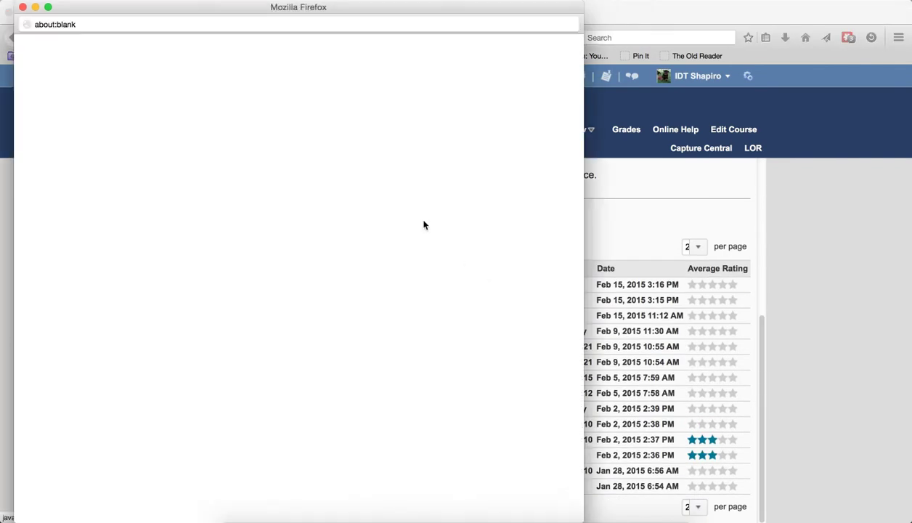
pyautogui.click(22, 8)
pyautogui.scroll(5, 228, 201)
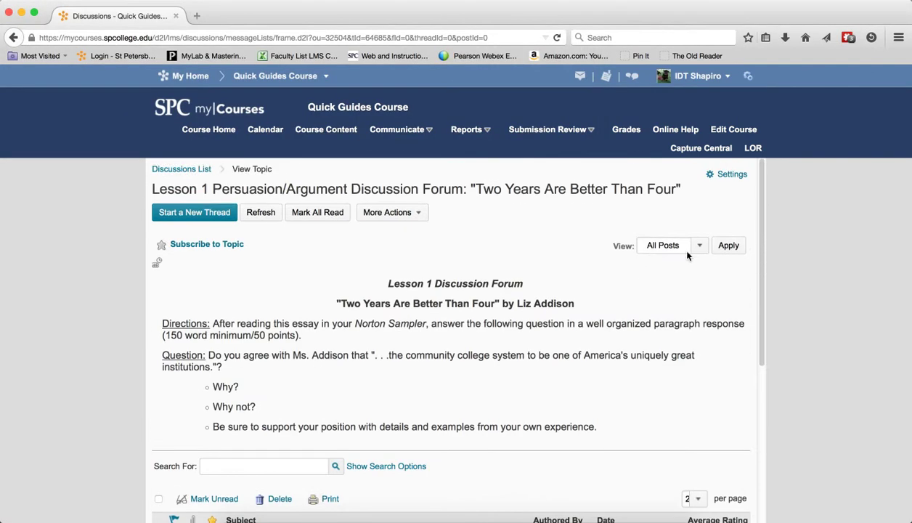
pyautogui.click(673, 246)
pyautogui.click(686, 286)
pyautogui.click(722, 246)
pyautogui.scroll(-6, 621, 335)
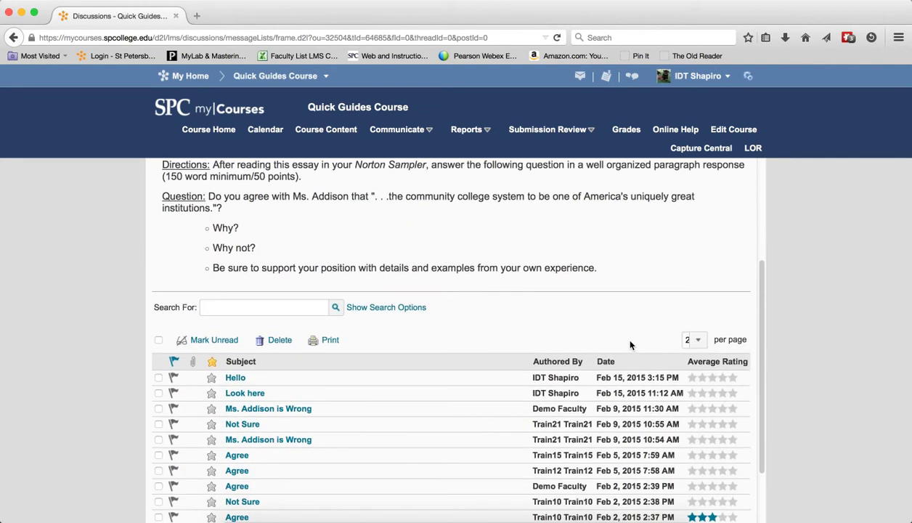
# Apply the Flagged Only view to the topic's posts, and switch the list back to the Threaded view.
pyautogui.scroll(5, 474, 356)
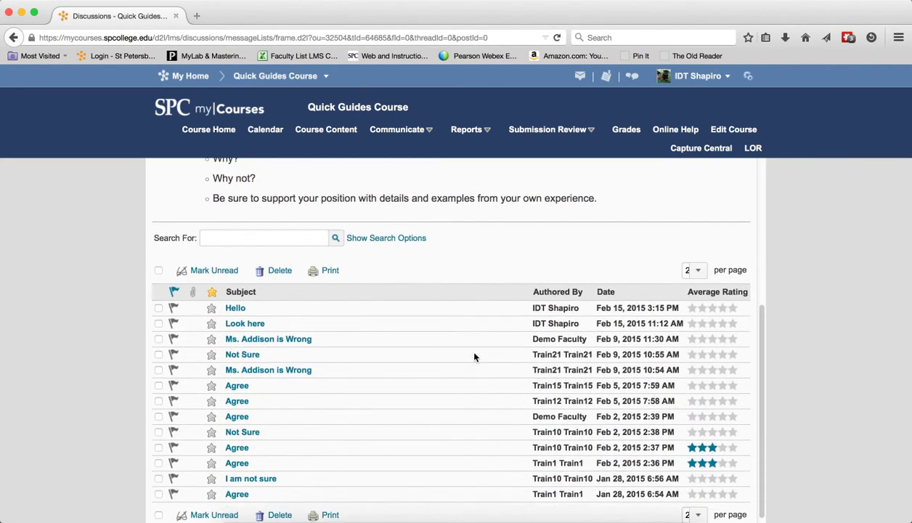
pyautogui.click(693, 244)
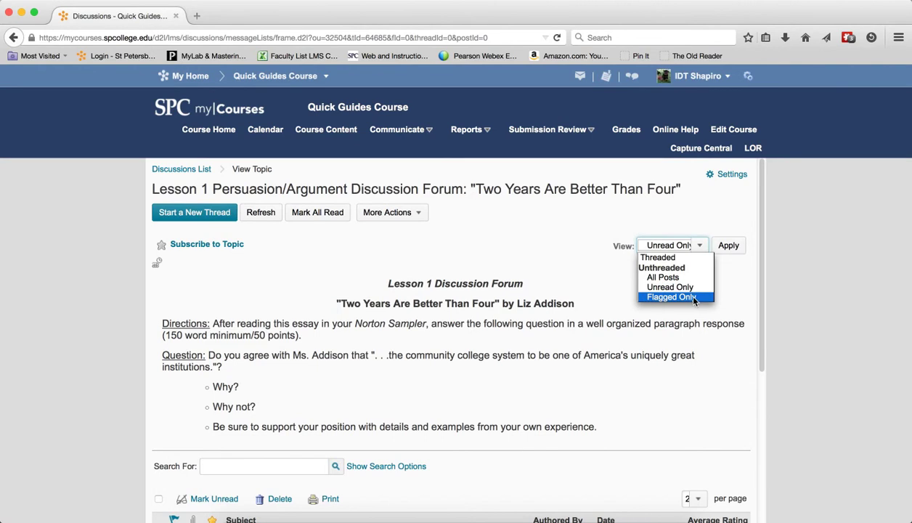
pyautogui.click(693, 298)
pyautogui.click(727, 246)
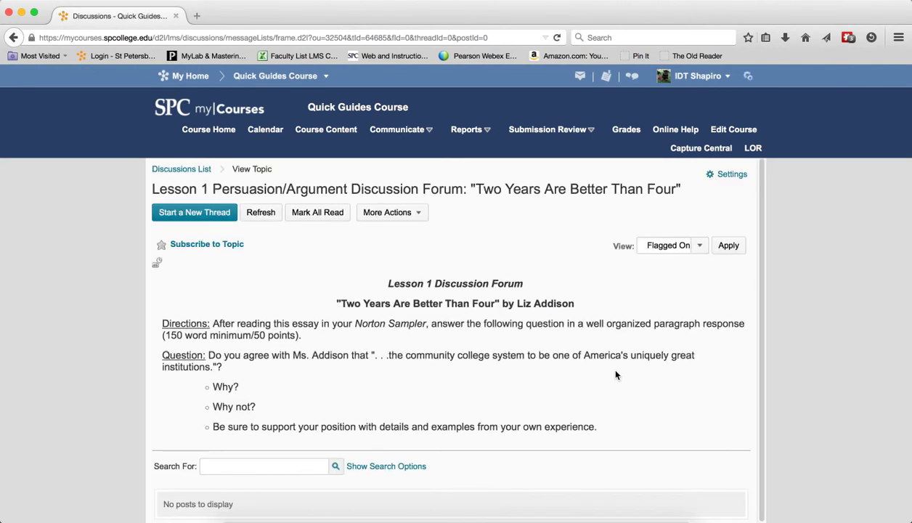
pyautogui.click(669, 247)
pyautogui.click(668, 258)
pyautogui.click(728, 246)
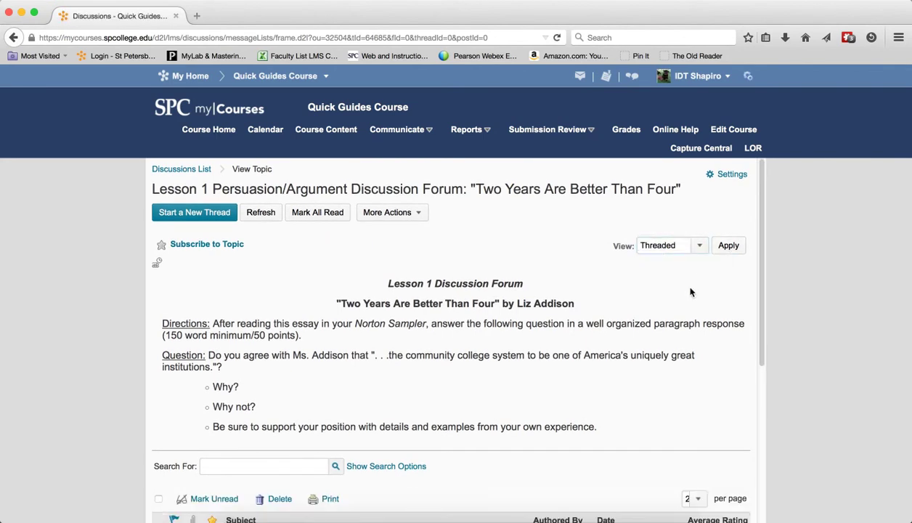
# Search the topic's posts for "wrong" and clear the search.
pyautogui.scroll(-5, 519, 355)
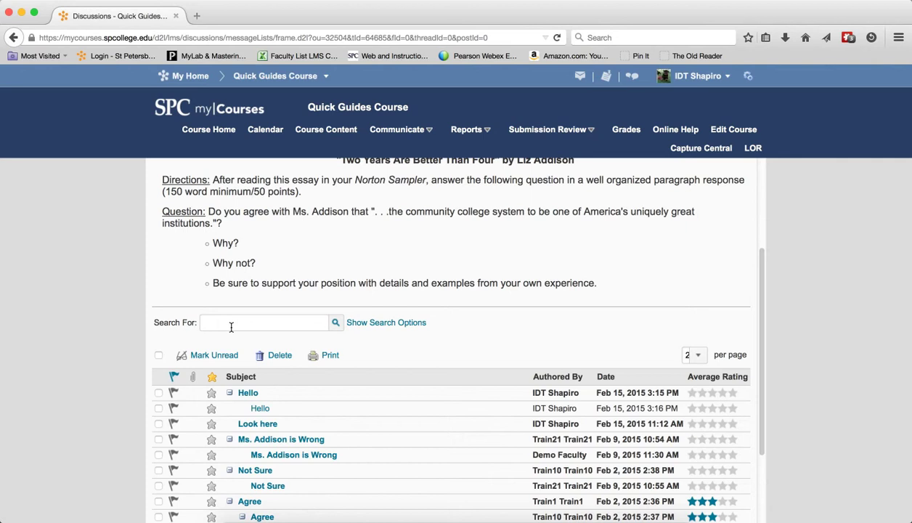
pyautogui.write('wrong')
pyautogui.click(335, 326)
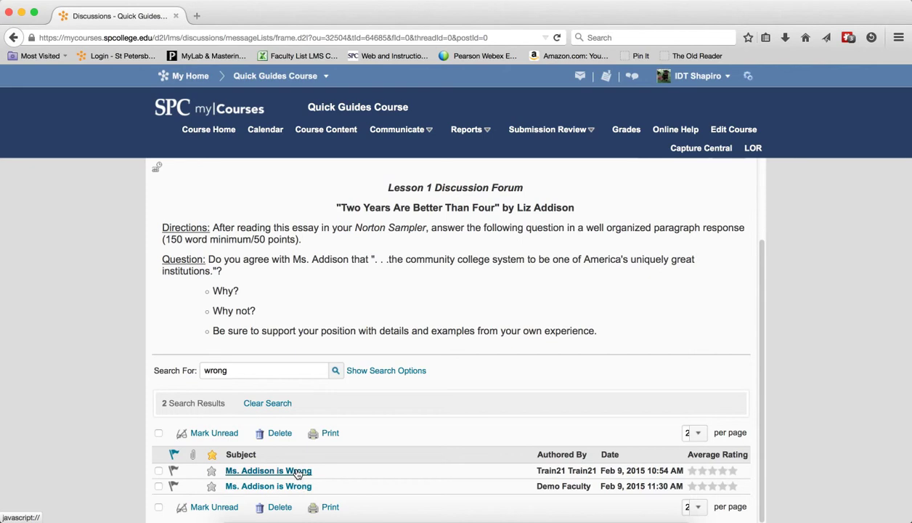
pyautogui.click(270, 403)
# Open the "Look here" post to read its message, and close the post window.
pyautogui.scroll(-5, 334, 392)
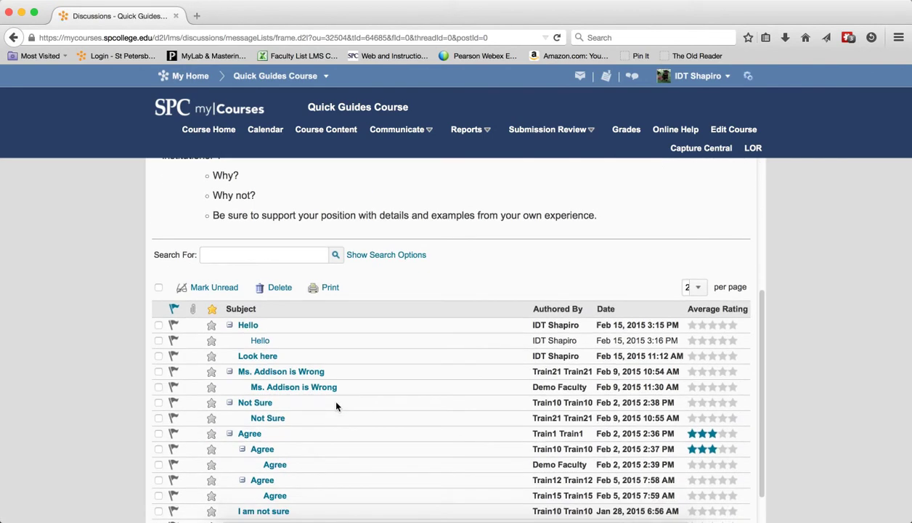
pyautogui.click(257, 356)
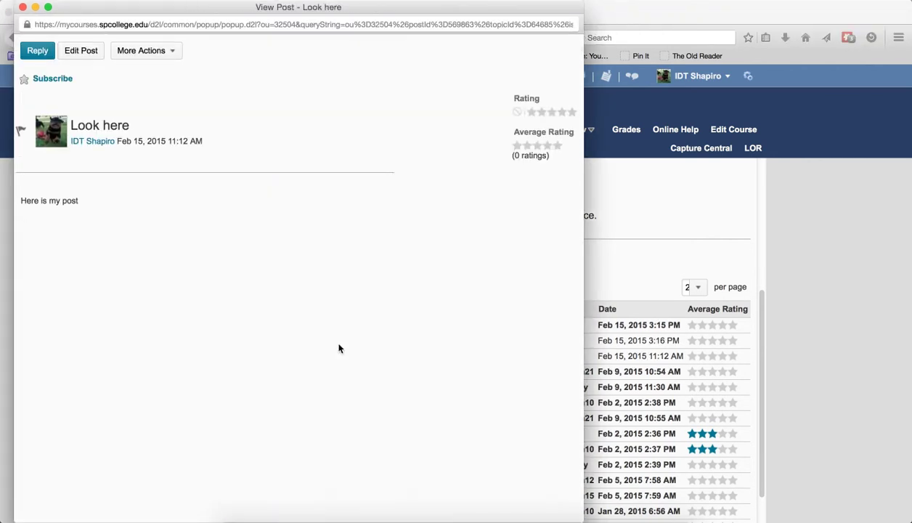
pyautogui.click(22, 8)
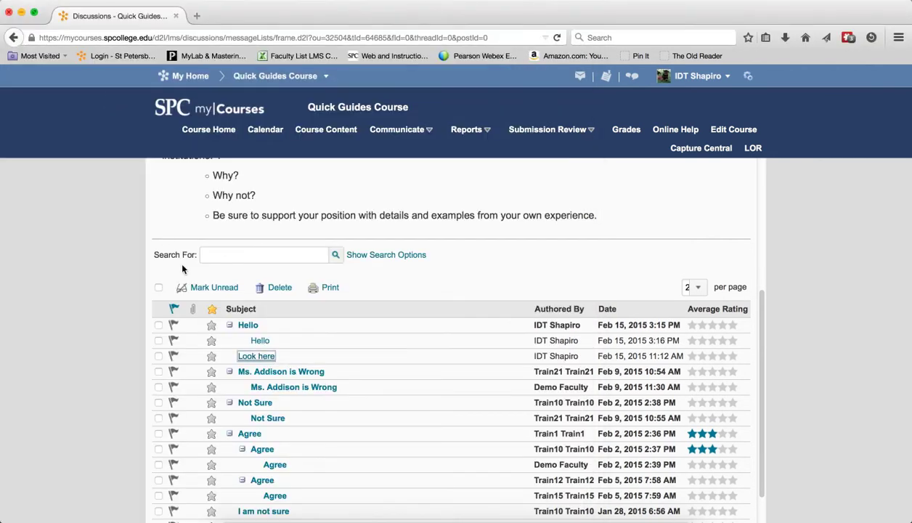
# Search the topic's posts for "post" and clear the search.
pyautogui.click(229, 261)
pyautogui.write('post')
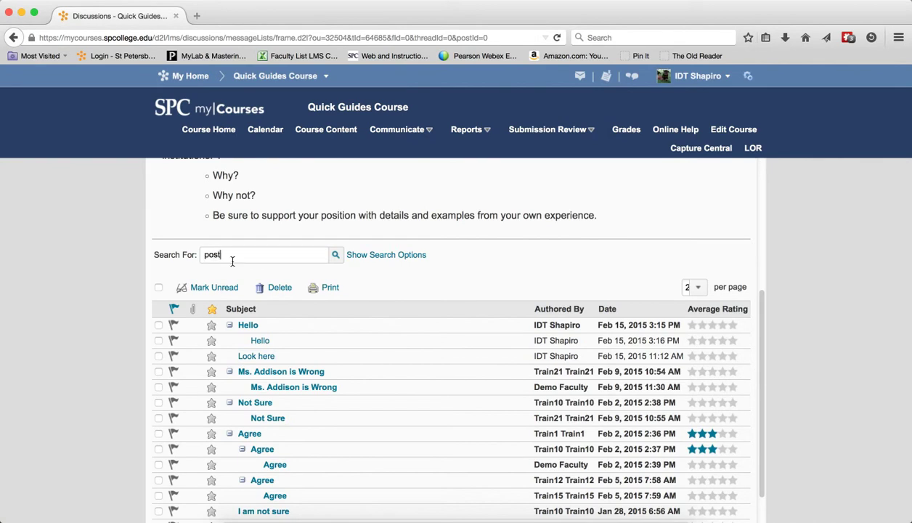
pyautogui.click(336, 255)
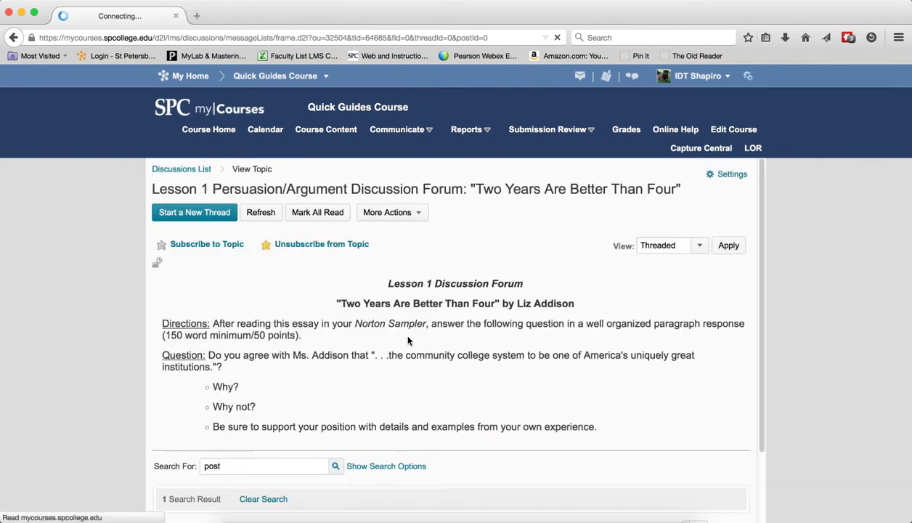
pyautogui.scroll(-2, 407, 374)
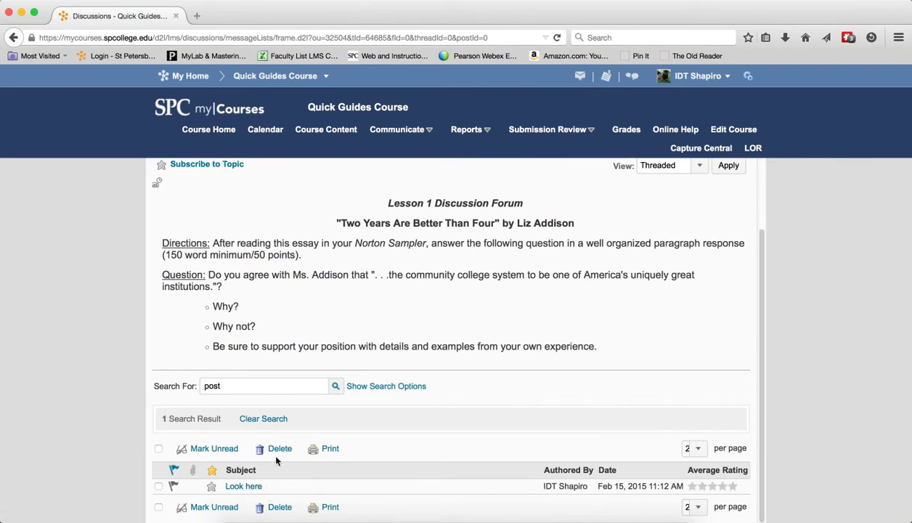
pyautogui.click(263, 419)
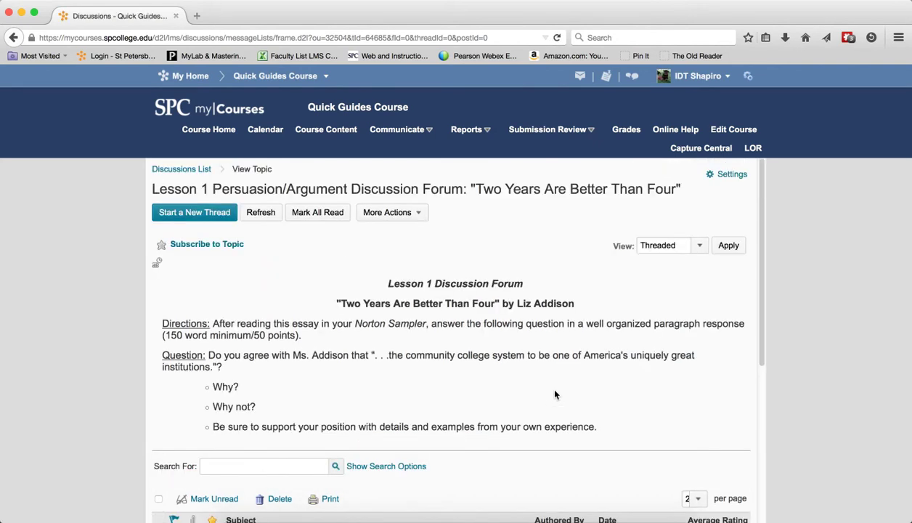
# Expand the search options below the search field, and leave only Subject and Post Body as the searched fields.
pyautogui.scroll(-3, 496, 394)
pyautogui.click(407, 358)
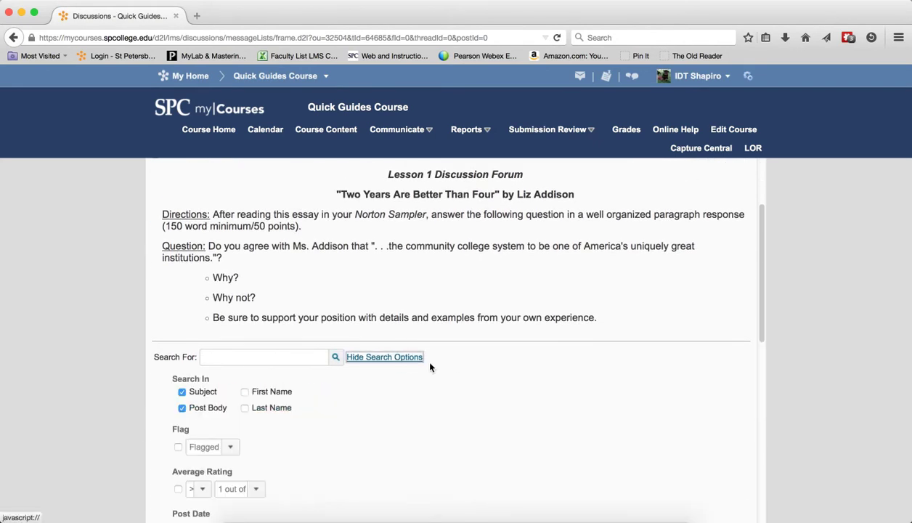
pyautogui.scroll(-1, 565, 350)
pyautogui.scroll(-3, 564, 352)
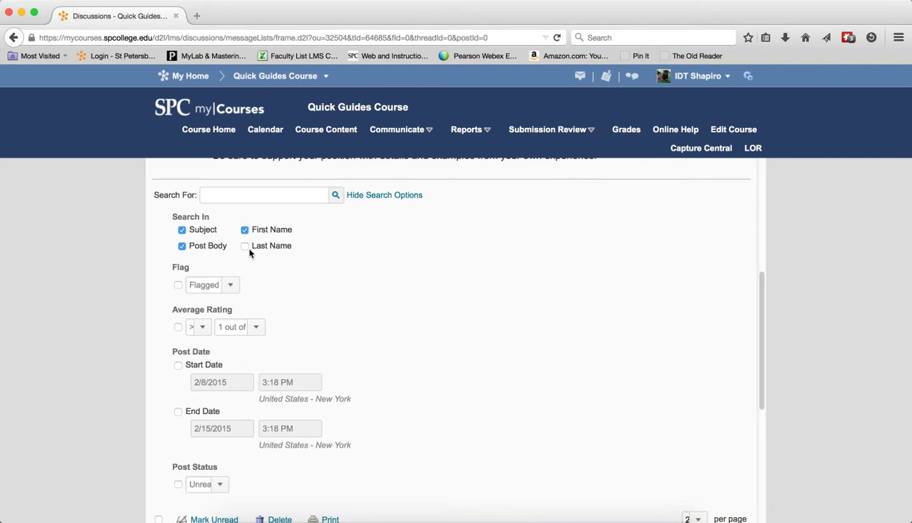
pyautogui.click(245, 230)
# Try the Flag search filter with its Flagged option, and turn the filter off.
pyautogui.click(178, 285)
pyautogui.click(218, 284)
pyautogui.click(218, 285)
pyautogui.click(217, 284)
pyautogui.click(224, 295)
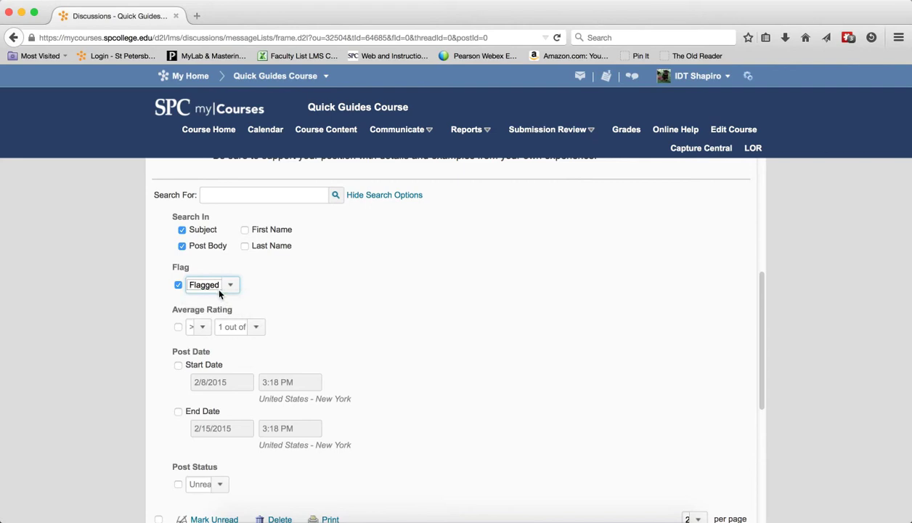
pyautogui.click(178, 284)
# Try the Average Rating search filter, look through its comparison and rating choices, and turn the filter off.
pyautogui.click(178, 328)
pyautogui.click(199, 326)
pyautogui.click(198, 325)
pyautogui.click(257, 328)
pyautogui.click(257, 328)
pyautogui.click(178, 327)
# Try the Start Date and End Date search filters, and turn both off.
pyautogui.scroll(-1, 179, 348)
pyautogui.click(178, 339)
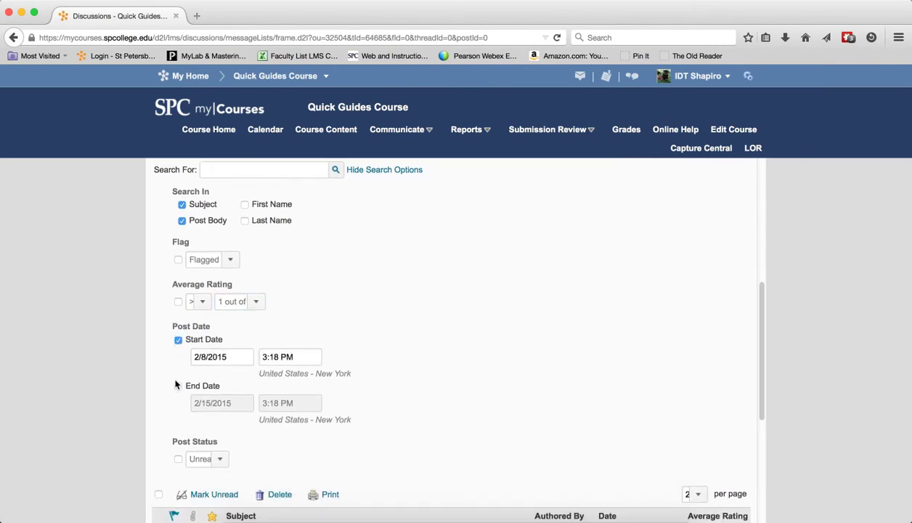
pyautogui.click(178, 386)
pyautogui.click(178, 340)
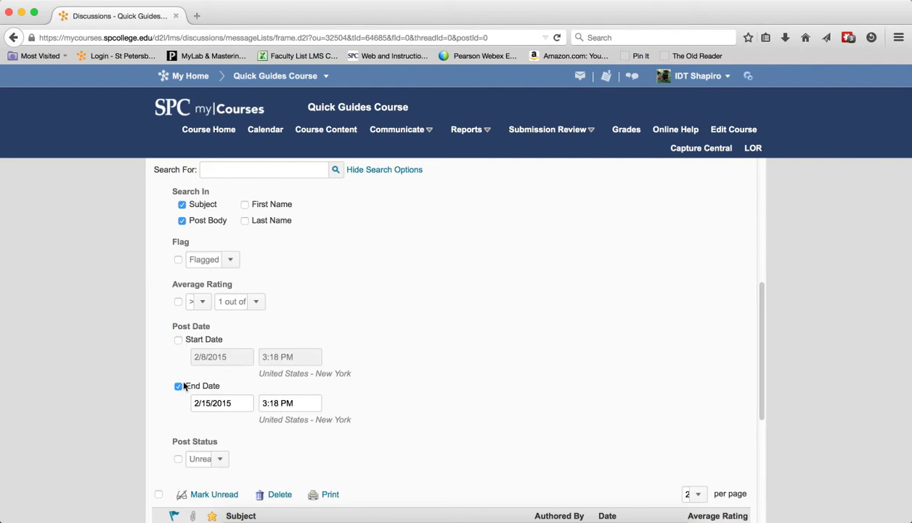
pyautogui.click(178, 386)
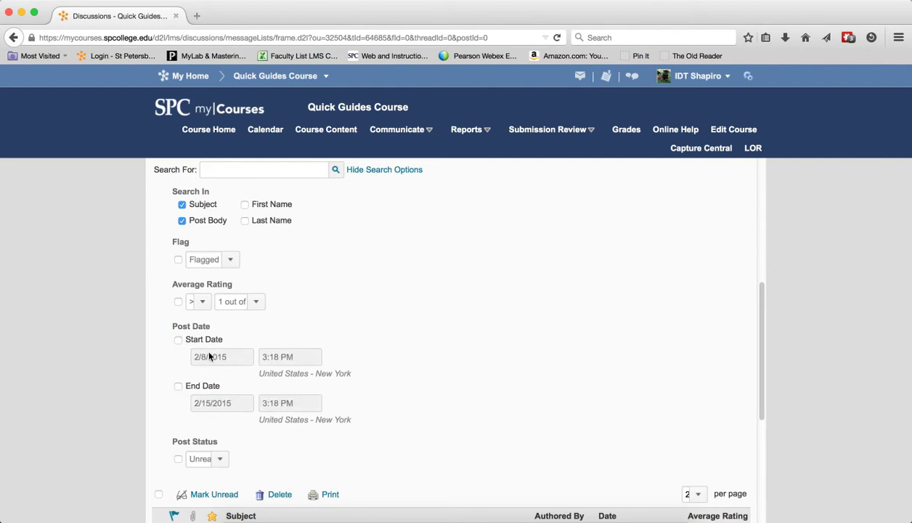
# Enable the Start Date filter with the date 2/15/2015 and run the search.
pyautogui.click(178, 340)
pyautogui.click(205, 356)
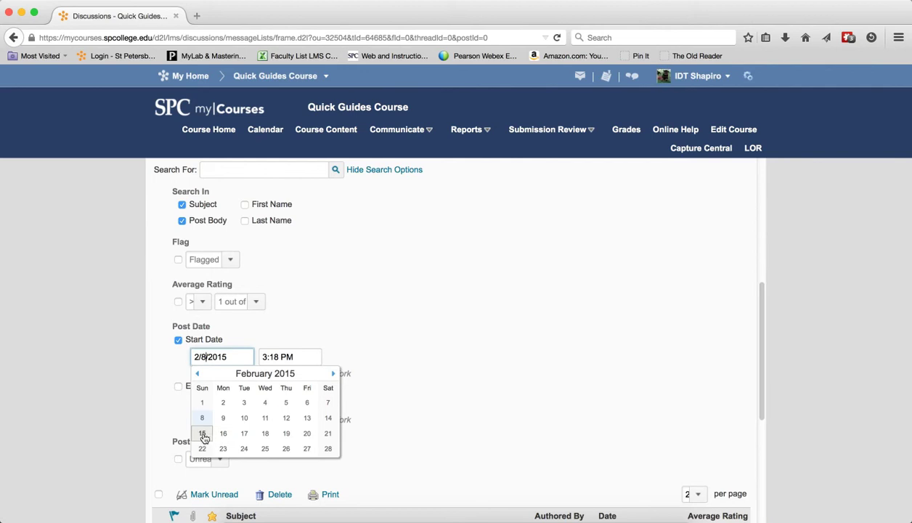
pyautogui.click(204, 434)
pyautogui.scroll(3, 328, 331)
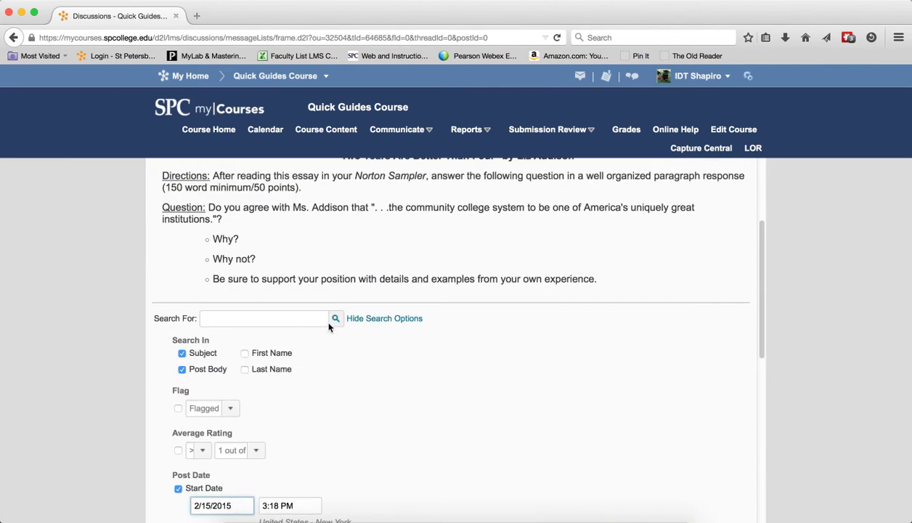
pyautogui.click(334, 318)
# Set the Start Date filter's time to 2:00 PM, run the search, and clear it after viewing the results.
pyautogui.scroll(-5, 419, 377)
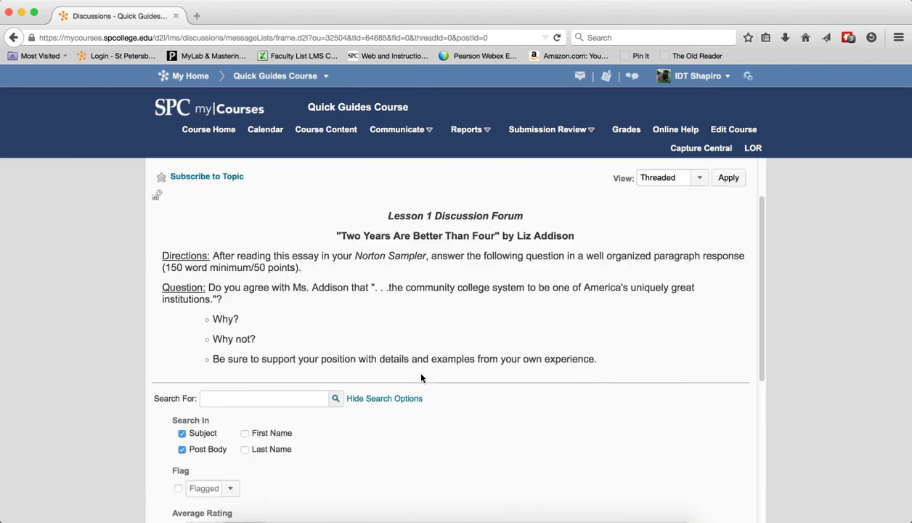
pyautogui.click(283, 330)
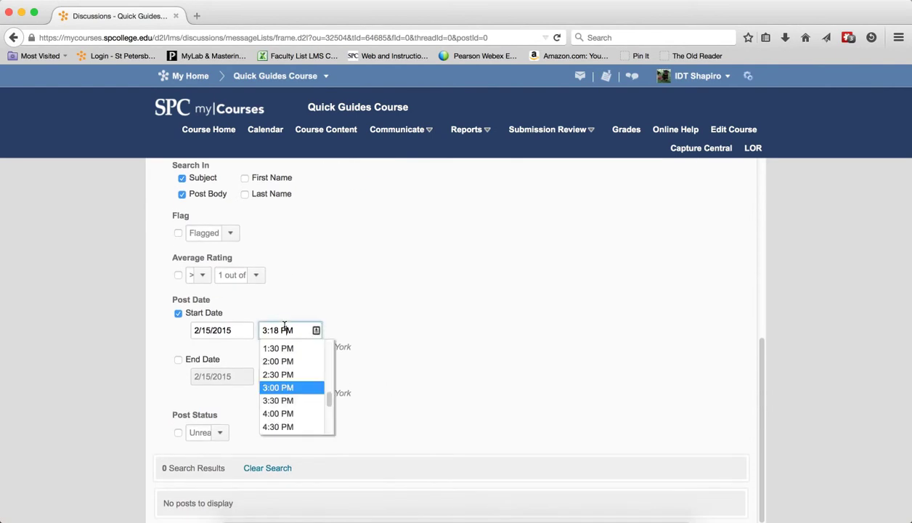
pyautogui.click(292, 362)
pyautogui.scroll(4, 344, 303)
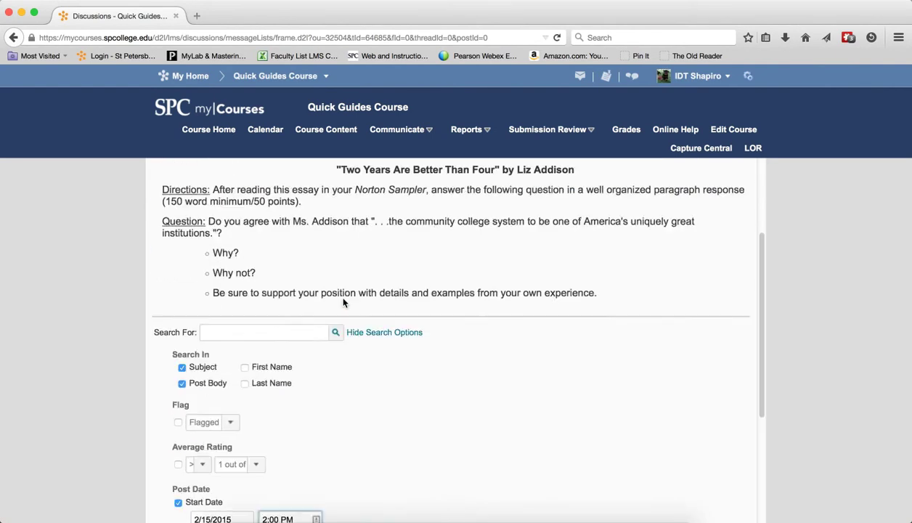
pyautogui.click(335, 351)
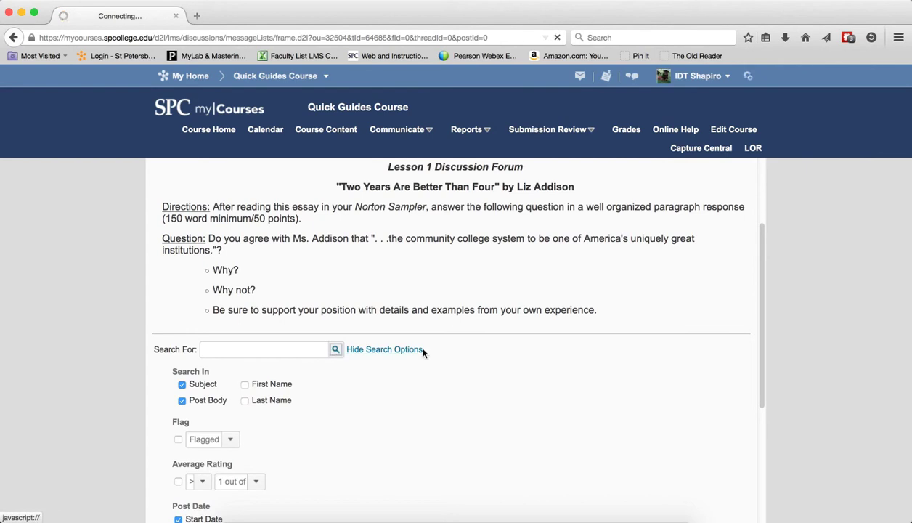
pyautogui.scroll(-8, 418, 355)
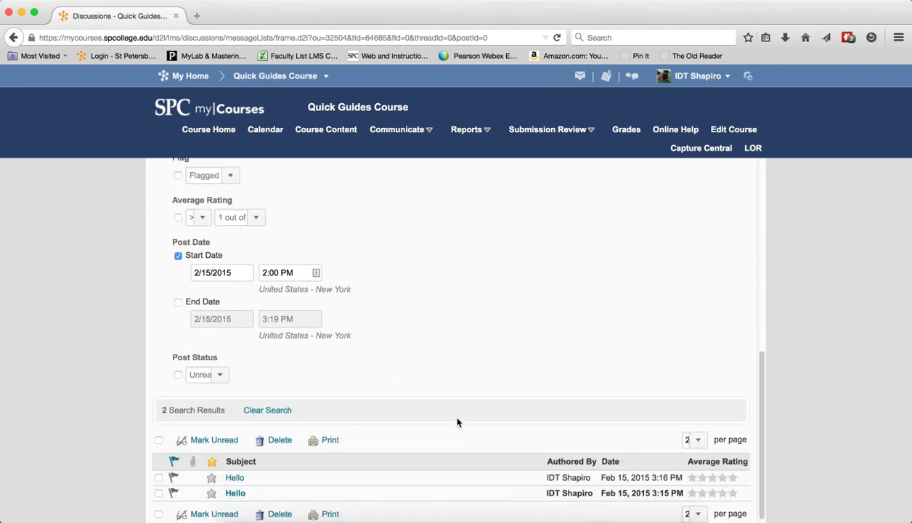
pyautogui.click(290, 412)
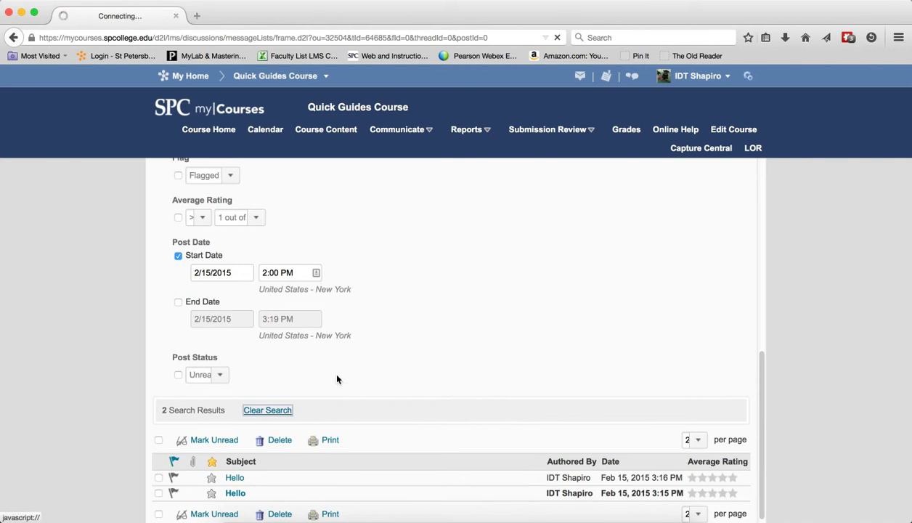
# Show the search options again, try the Post Status filter and look through its choices.
pyautogui.scroll(-2, 370, 378)
pyautogui.click(395, 397)
pyautogui.scroll(-5, 398, 381)
pyautogui.scroll(-4, 398, 377)
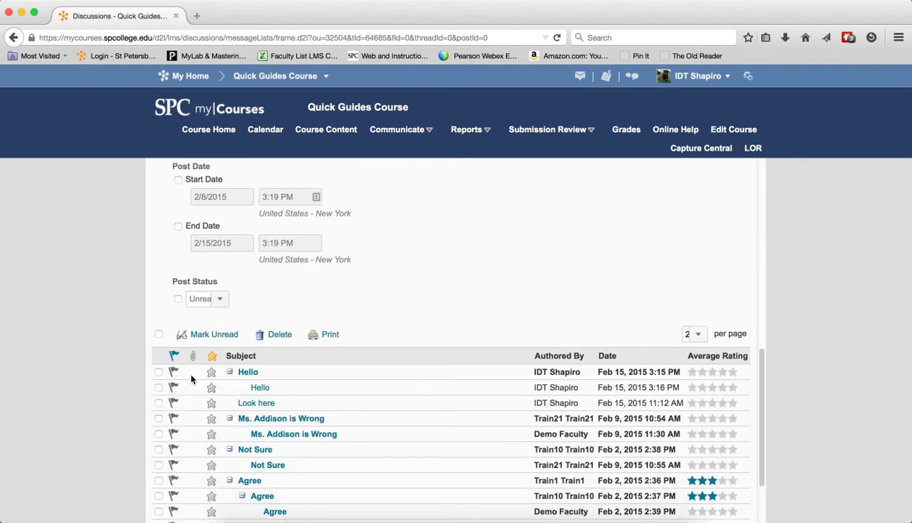
pyautogui.click(177, 299)
pyautogui.click(200, 299)
pyautogui.click(223, 299)
pyautogui.scroll(1, 312, 301)
pyautogui.scroll(4, 313, 301)
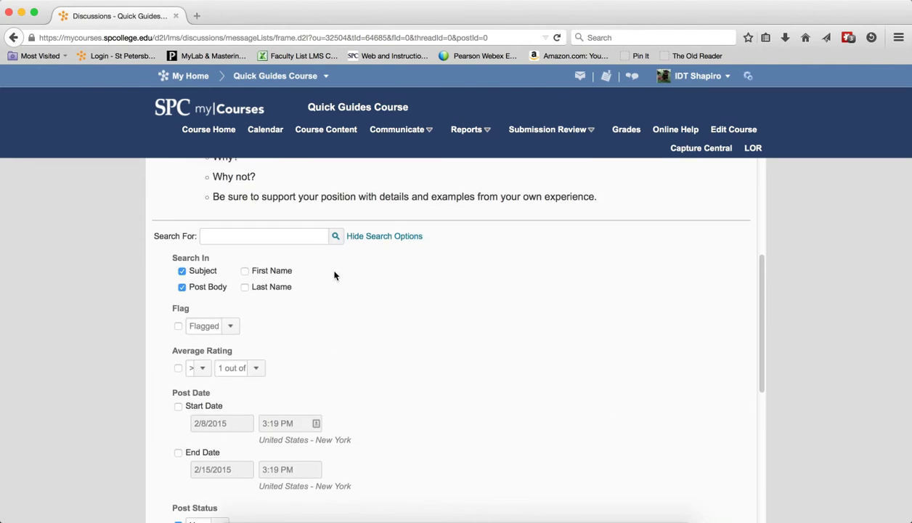
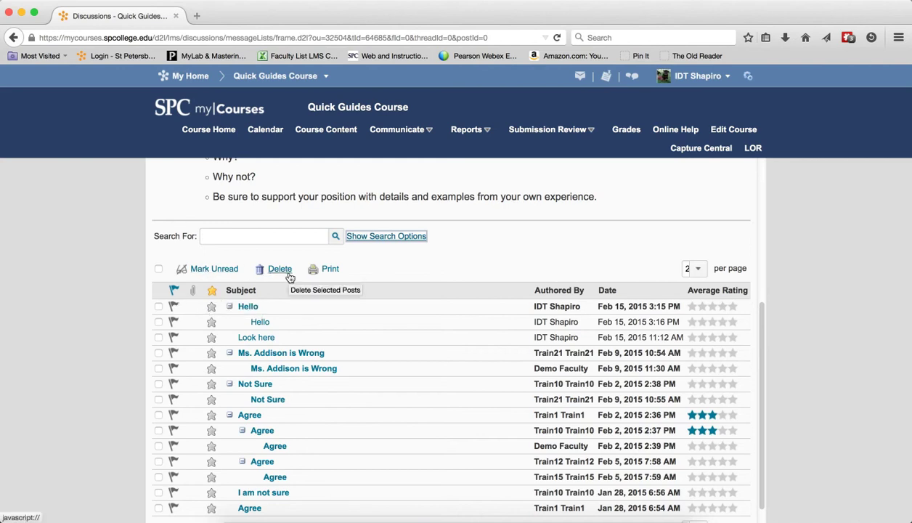
# Mark all posts as unread except the two "Hello" posts and the two "Ms. Addison is Wrong" posts.
pyautogui.click(158, 269)
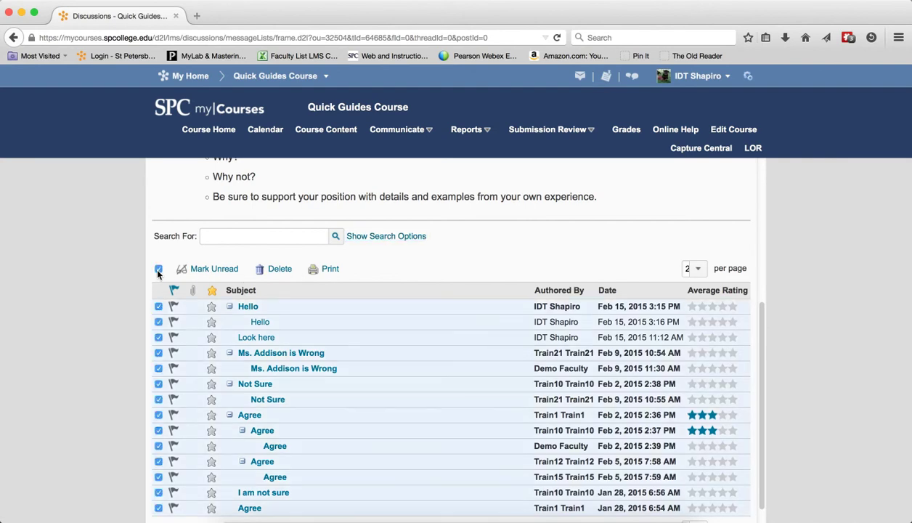
pyautogui.click(159, 306)
pyautogui.click(159, 322)
pyautogui.click(158, 353)
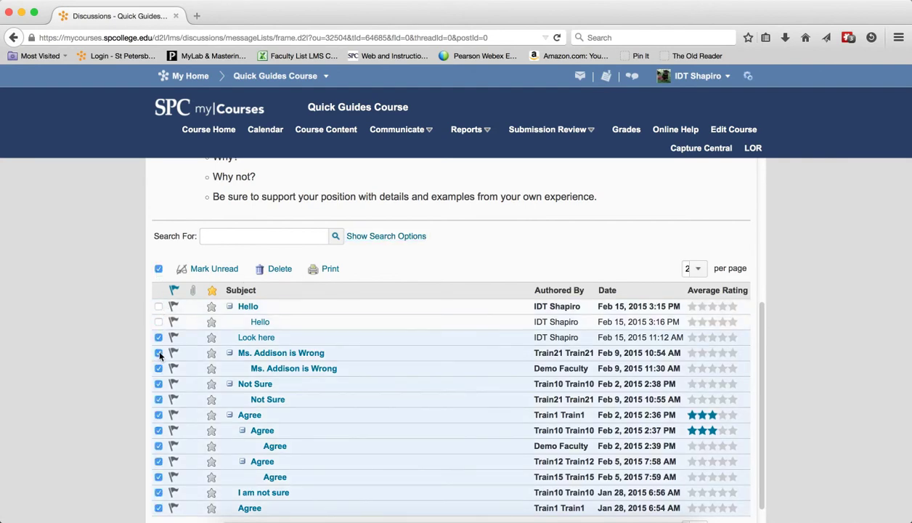
pyautogui.click(159, 368)
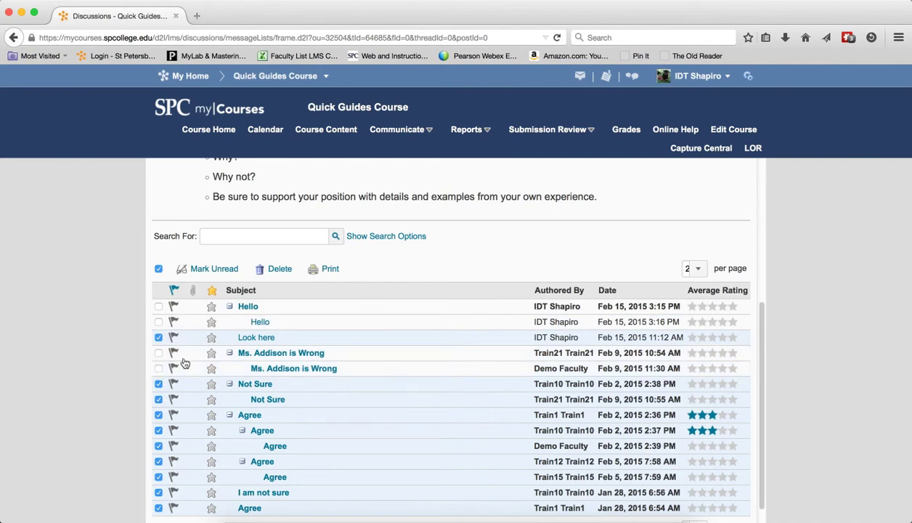
pyautogui.click(241, 273)
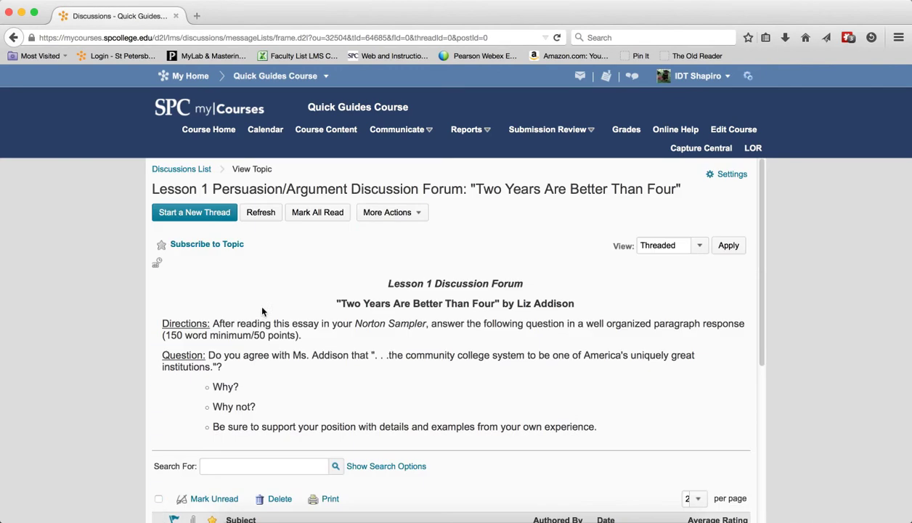
# Delete the "Hello" reply and the "Look here" post from the topic.
pyautogui.scroll(-5, 265, 323)
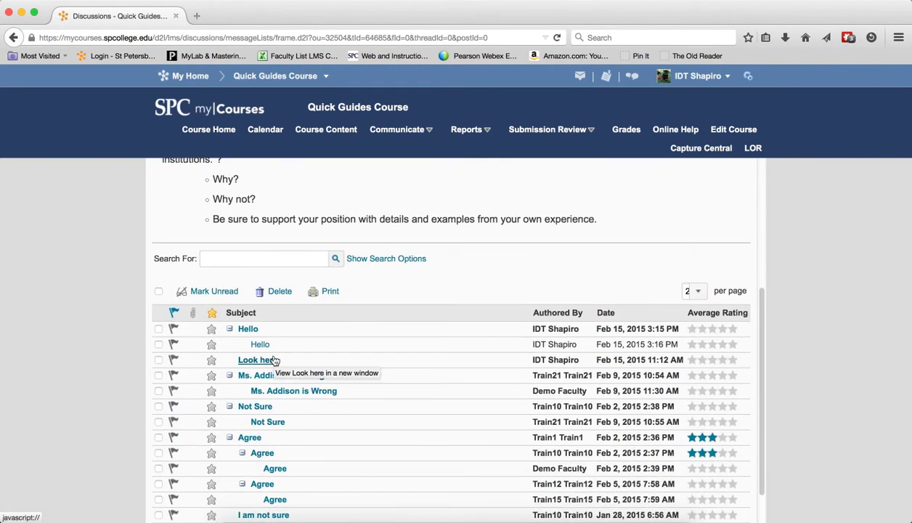
pyautogui.scroll(-2, 276, 360)
pyautogui.scroll(-1, 274, 361)
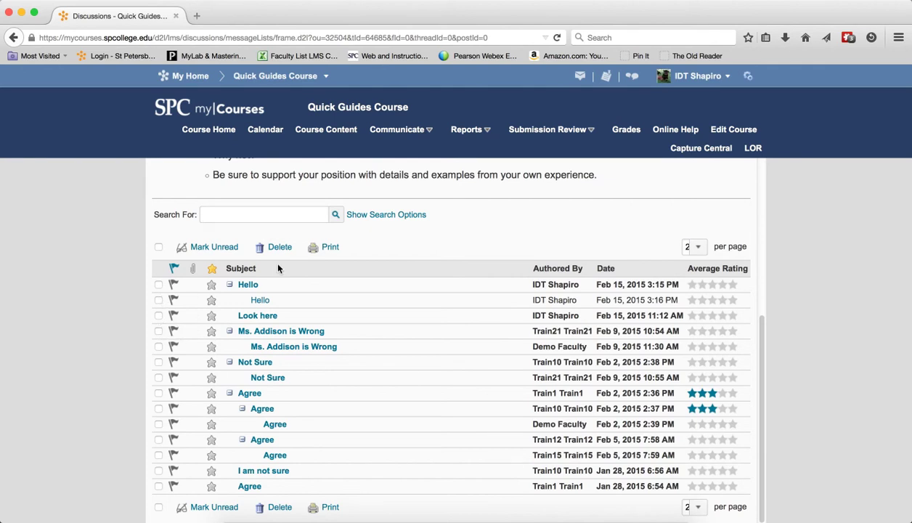
pyautogui.click(158, 300)
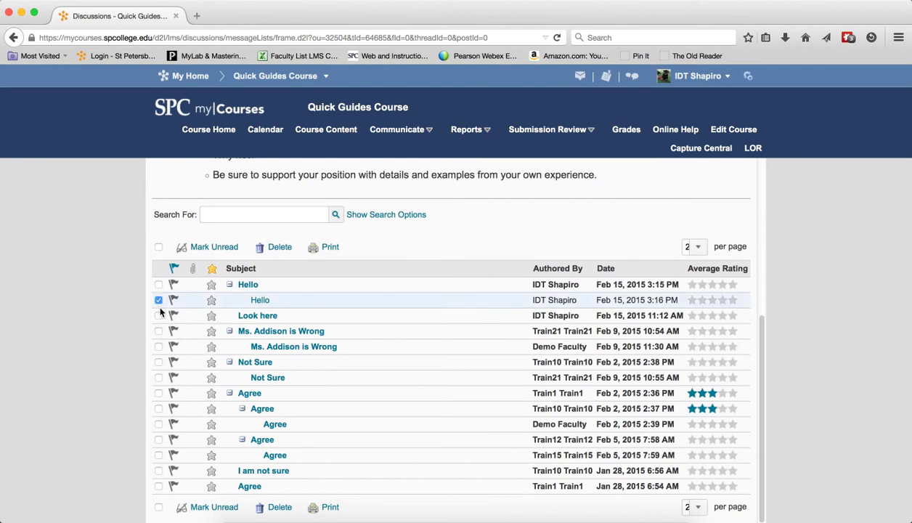
pyautogui.click(159, 315)
pyautogui.click(277, 247)
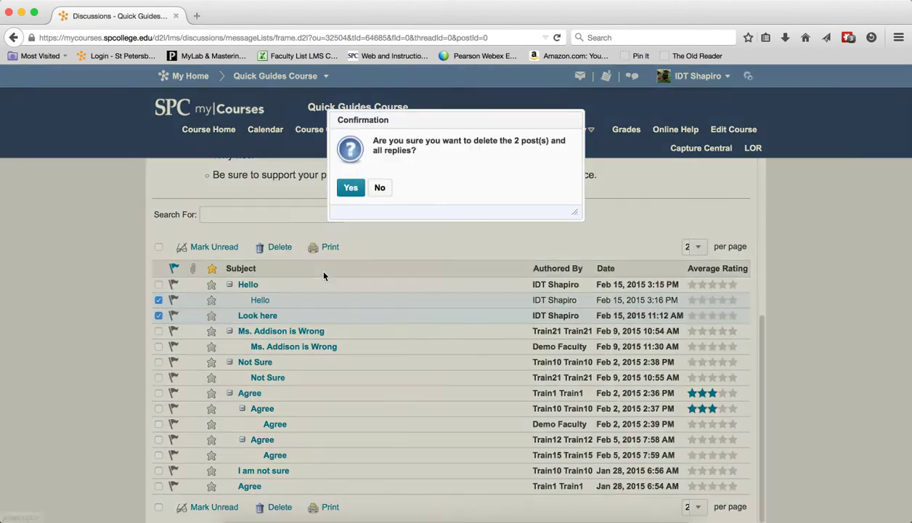
pyautogui.click(351, 189)
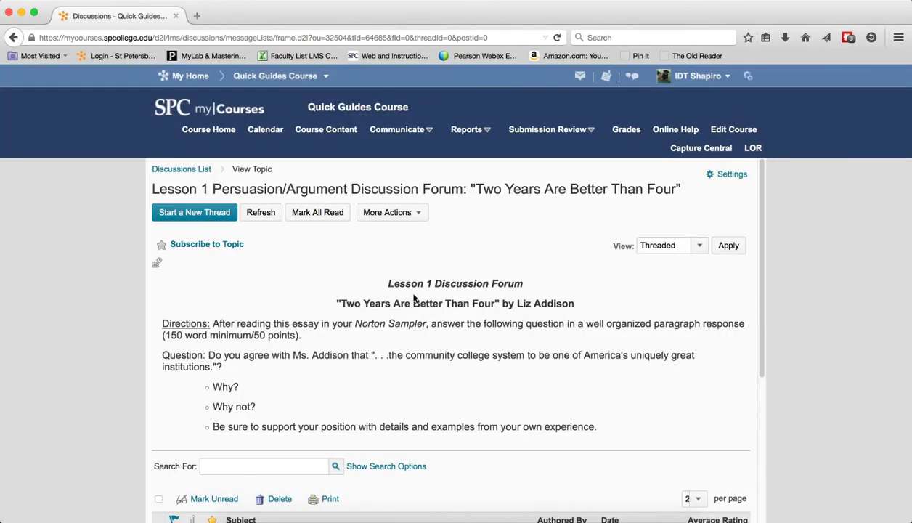
# Open the printable view of the two "Ms. Addison is Wrong" posts and the two "Not Sure" posts.
pyautogui.scroll(-5, 414, 299)
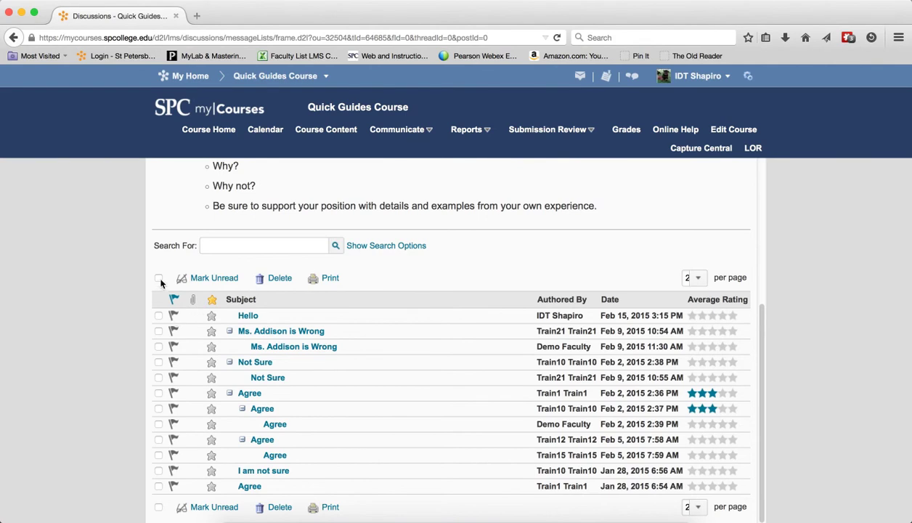
pyautogui.click(157, 361)
pyautogui.click(157, 330)
pyautogui.click(158, 347)
pyautogui.click(157, 377)
pyautogui.click(330, 279)
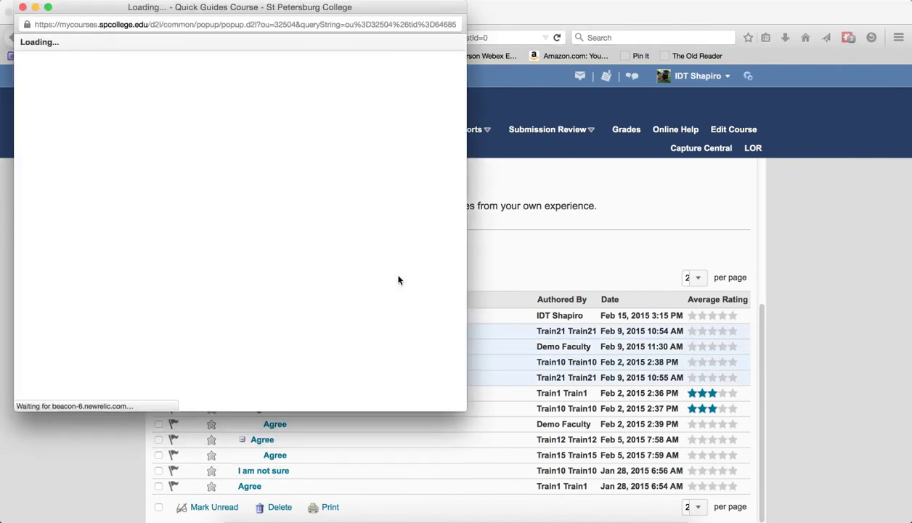
# Look through the selected posts in the printable view, close it and deselect all posts in the topic.
pyautogui.scroll(-5, 352, 221)
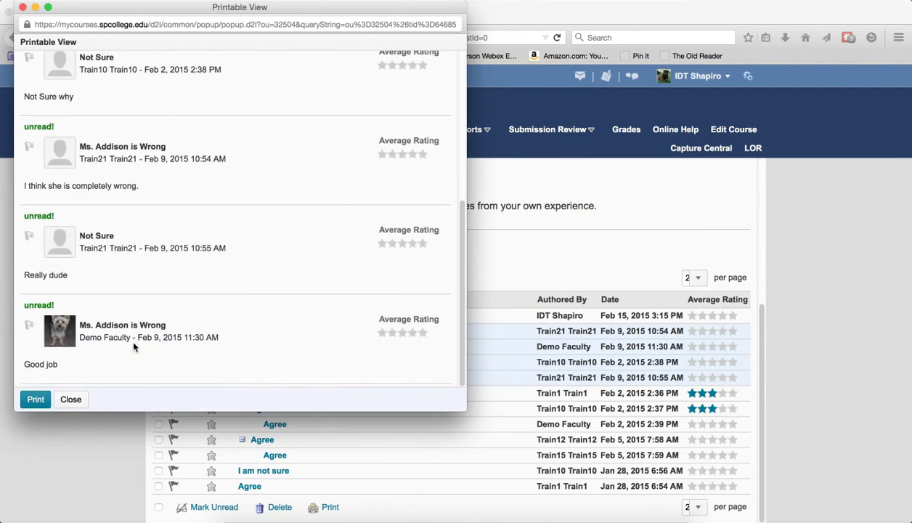
pyautogui.scroll(3, 120, 372)
pyautogui.scroll(2, 120, 371)
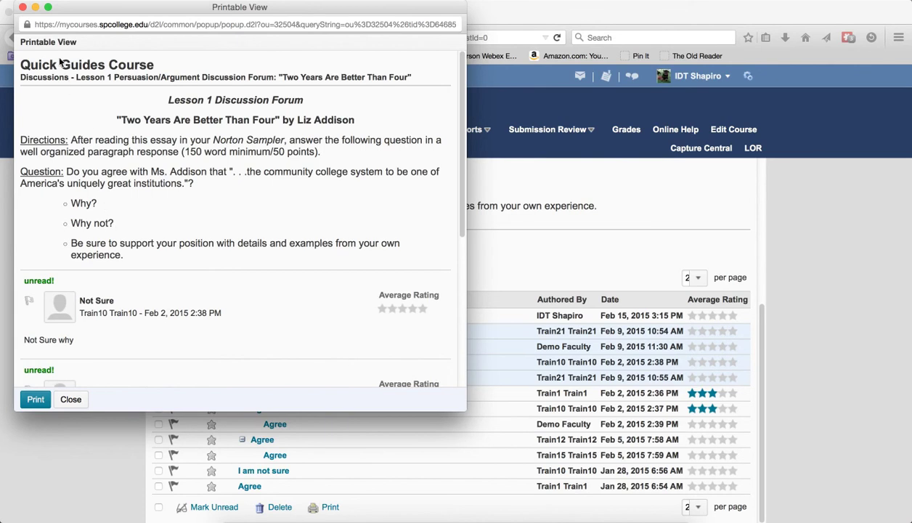
pyautogui.click(22, 8)
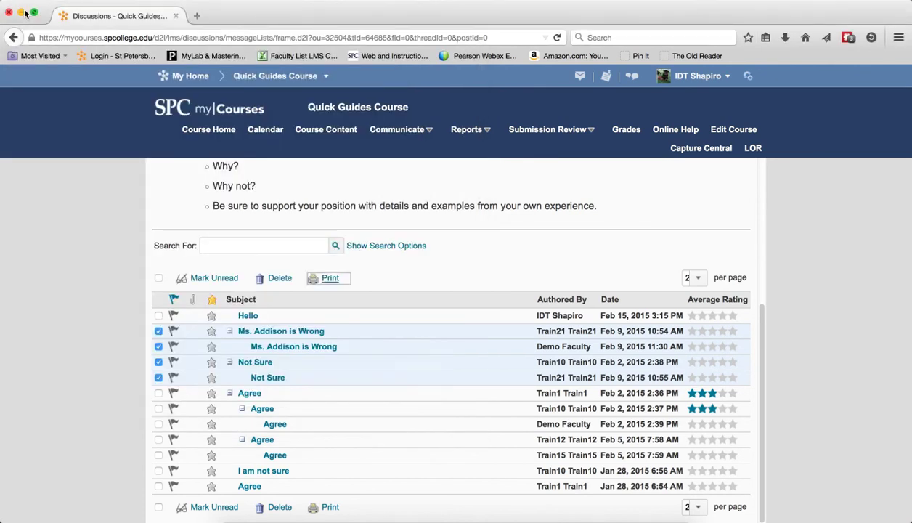
pyautogui.click(158, 278)
pyautogui.click(158, 279)
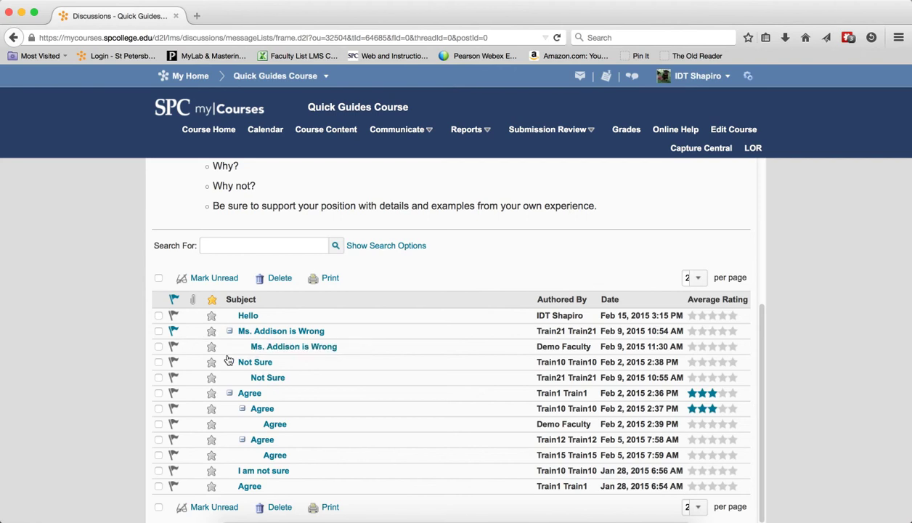
# Look at the choices for the number of posts shown per page.
pyautogui.scroll(5, 577, 392)
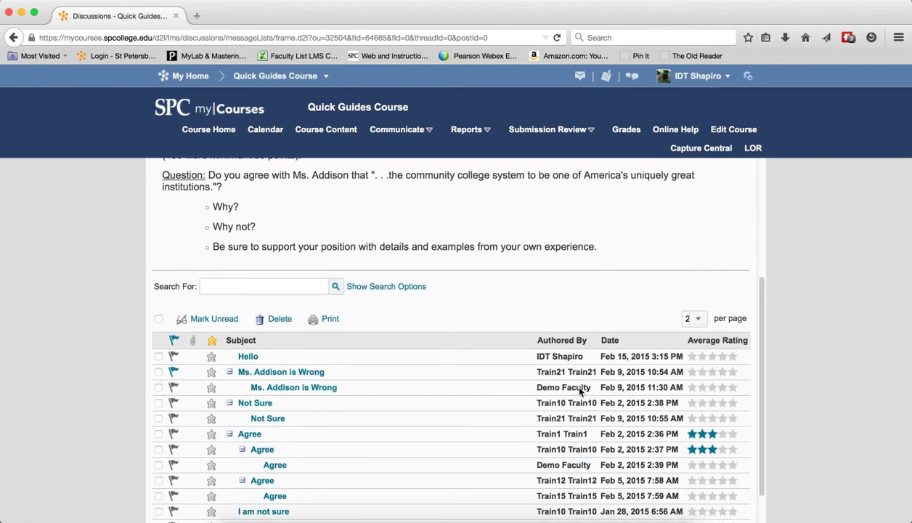
pyautogui.scroll(-5, 573, 387)
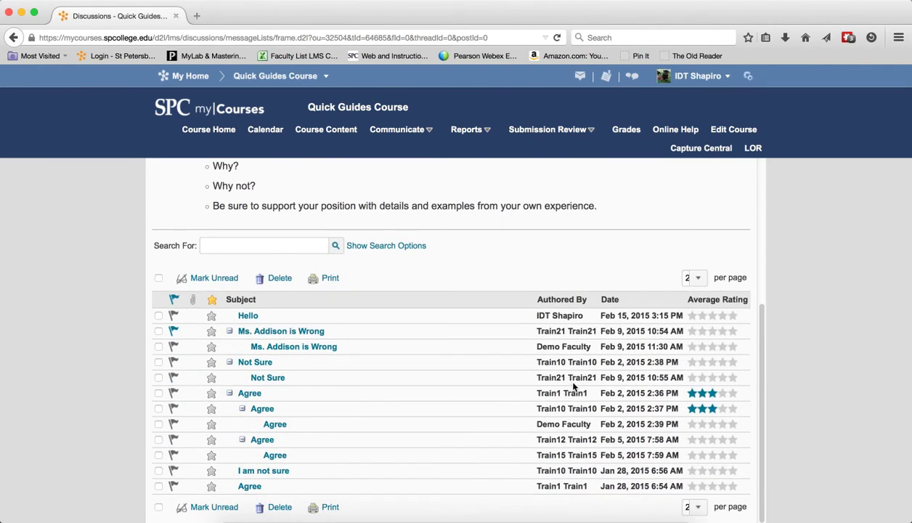
pyautogui.click(695, 278)
pyautogui.click(615, 260)
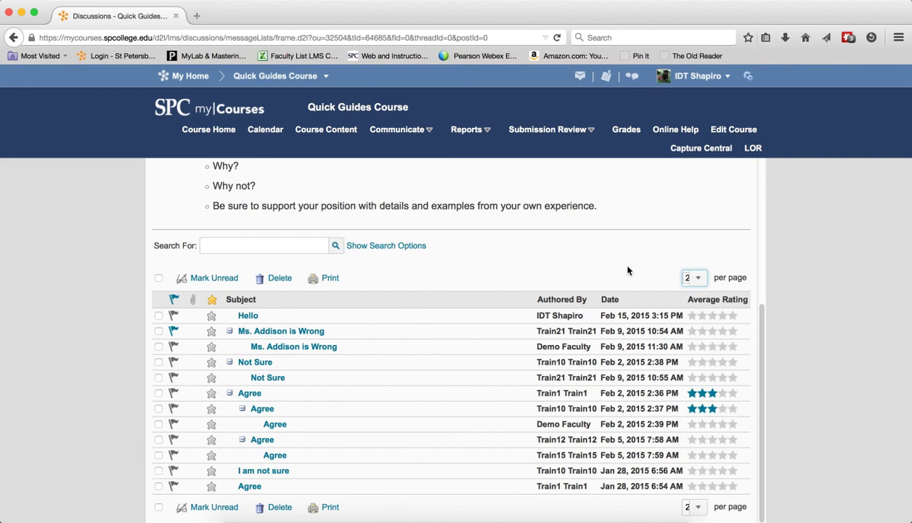